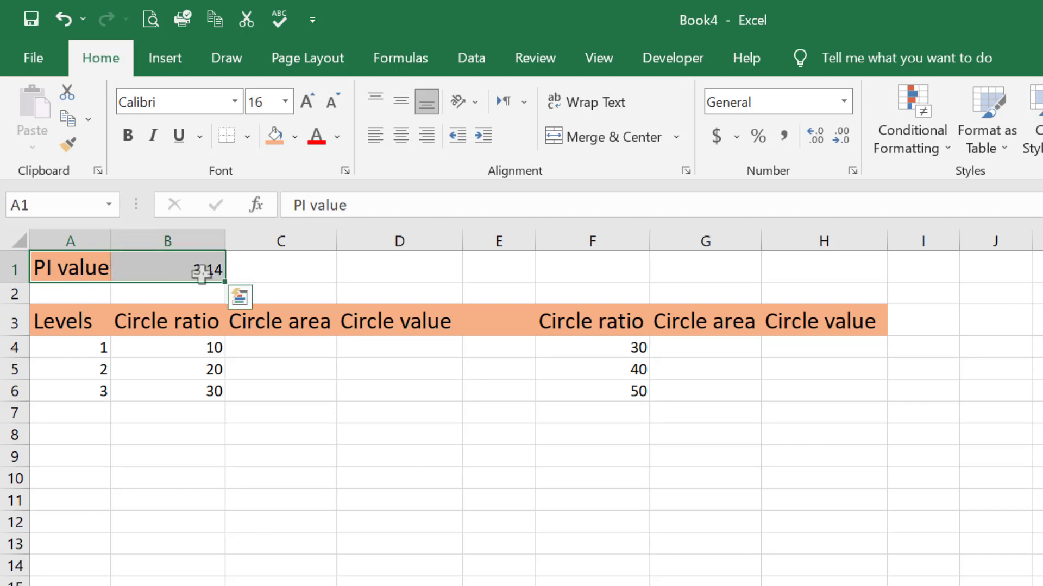
Step: Examine the worksheet layout: the Levels and Circle ratio entries, and the empty Circle area and Circle value columns
click(51, 344)
drag(69, 325, 65, 348)
click(230, 312)
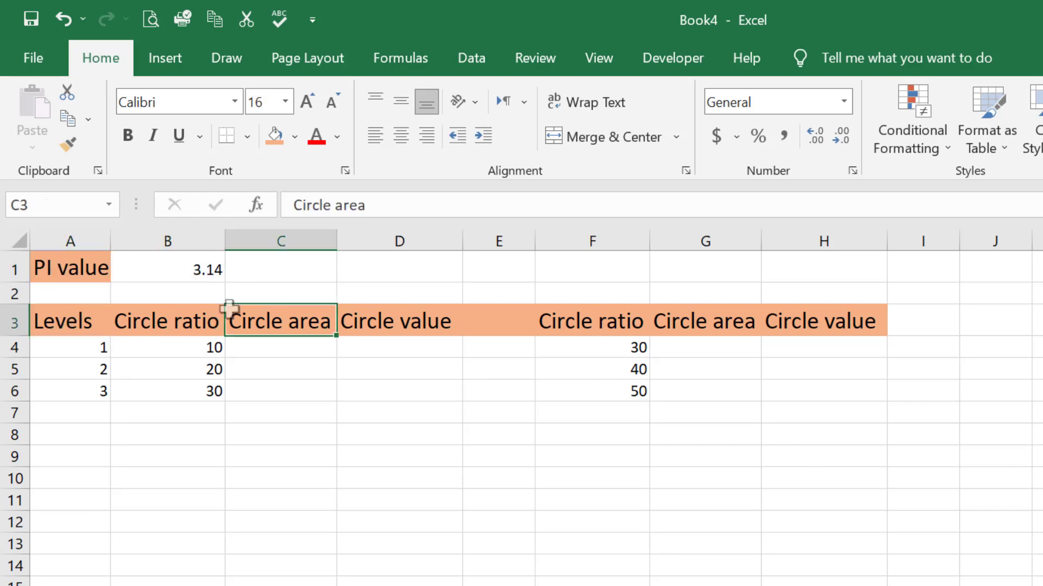
click(156, 318)
click(206, 348)
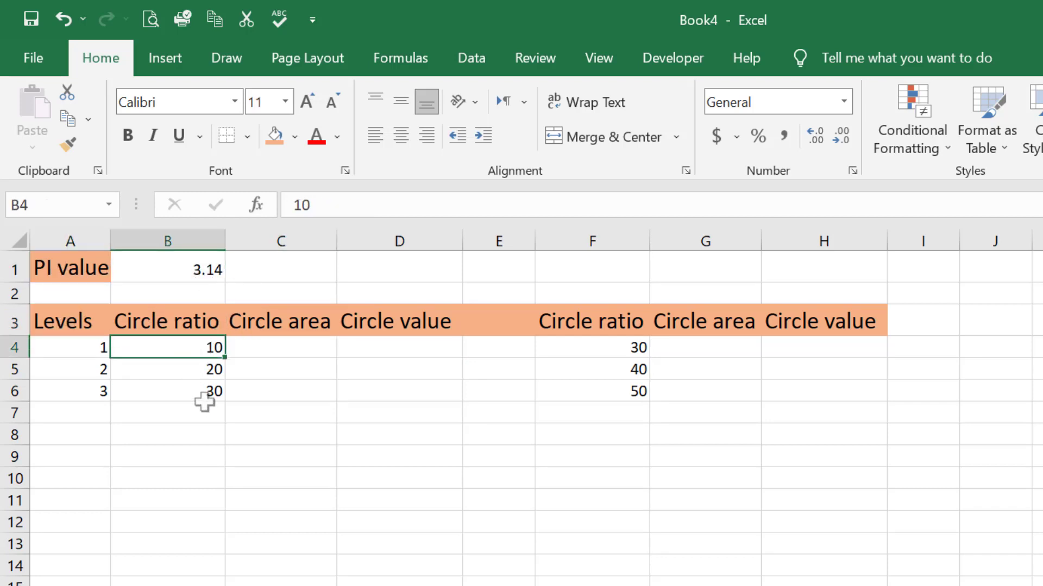
drag(635, 348, 633, 386)
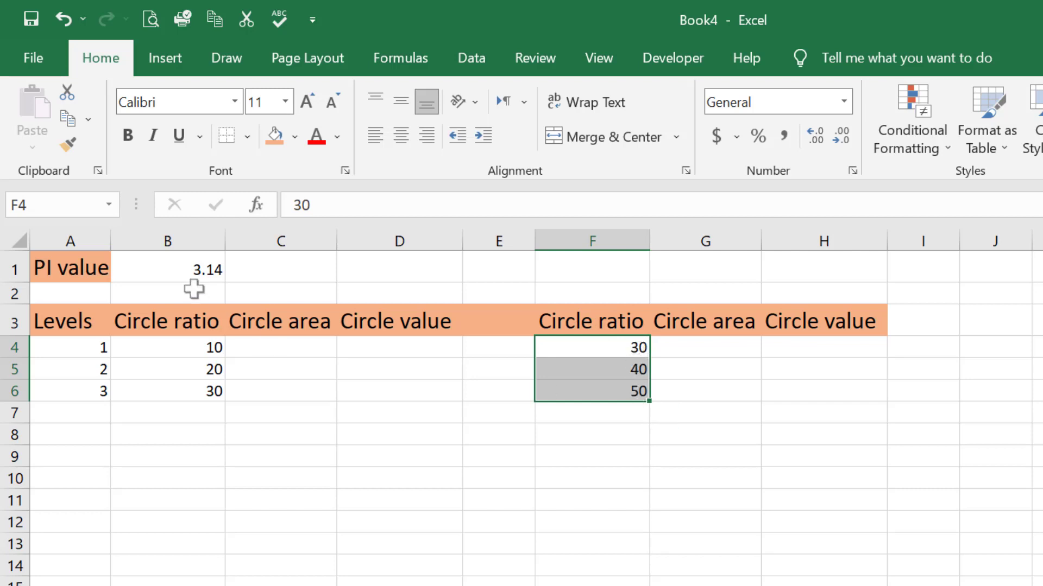
click(269, 346)
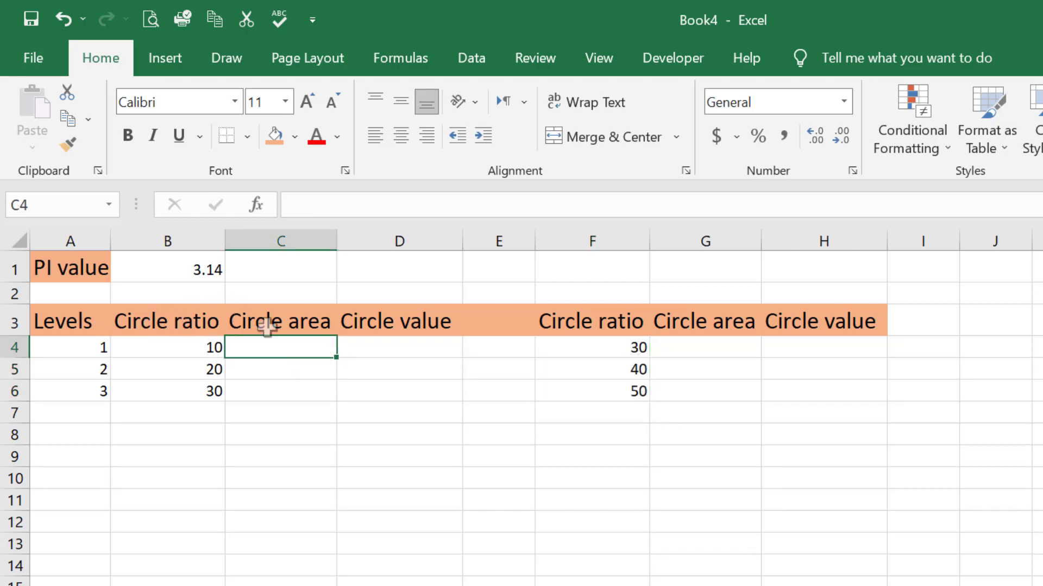
drag(268, 326, 276, 392)
click(416, 309)
drag(416, 310, 426, 394)
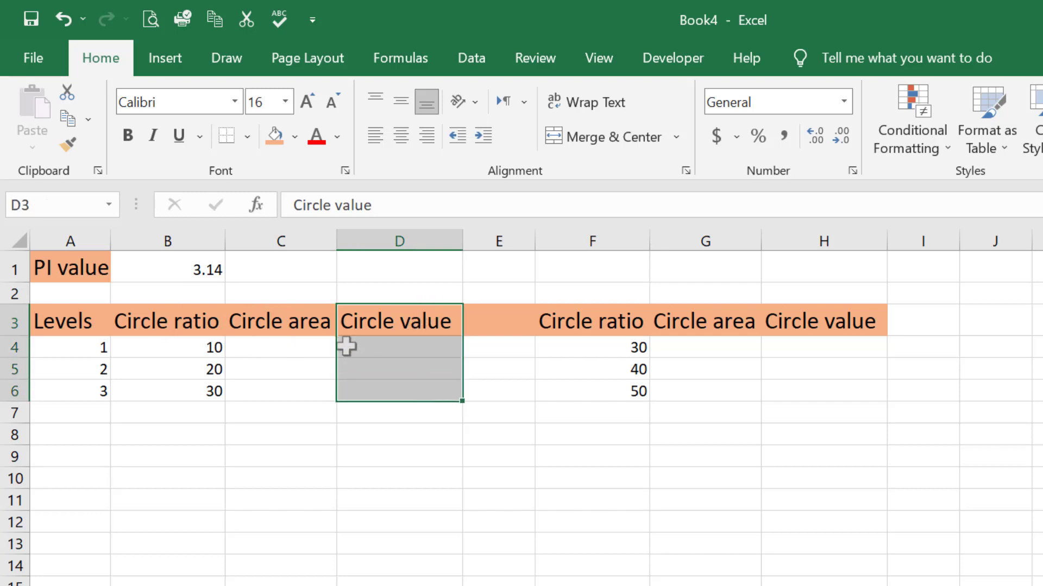
Step: Enter the formula =2*B4*B4*B1 in C4 to calculate the first circle area from the ratio and the PI value
click(282, 350)
text(=)
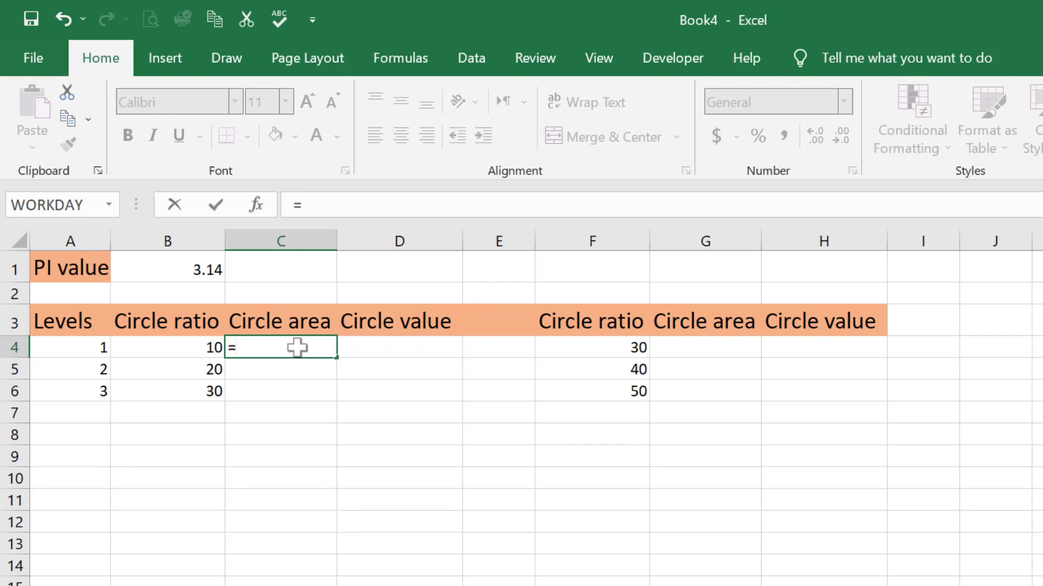
text(2*)
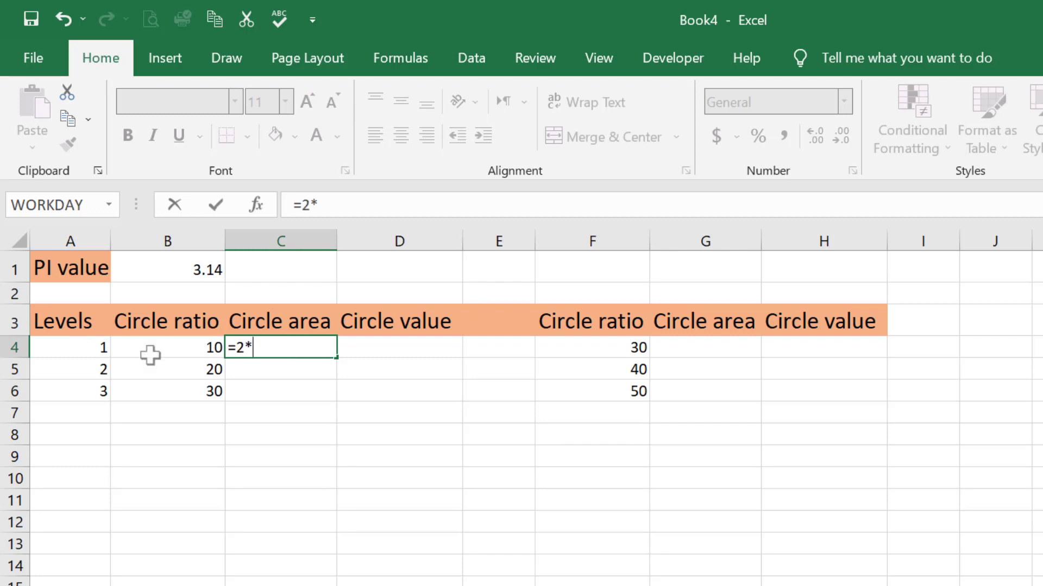
click(170, 363)
click(167, 352)
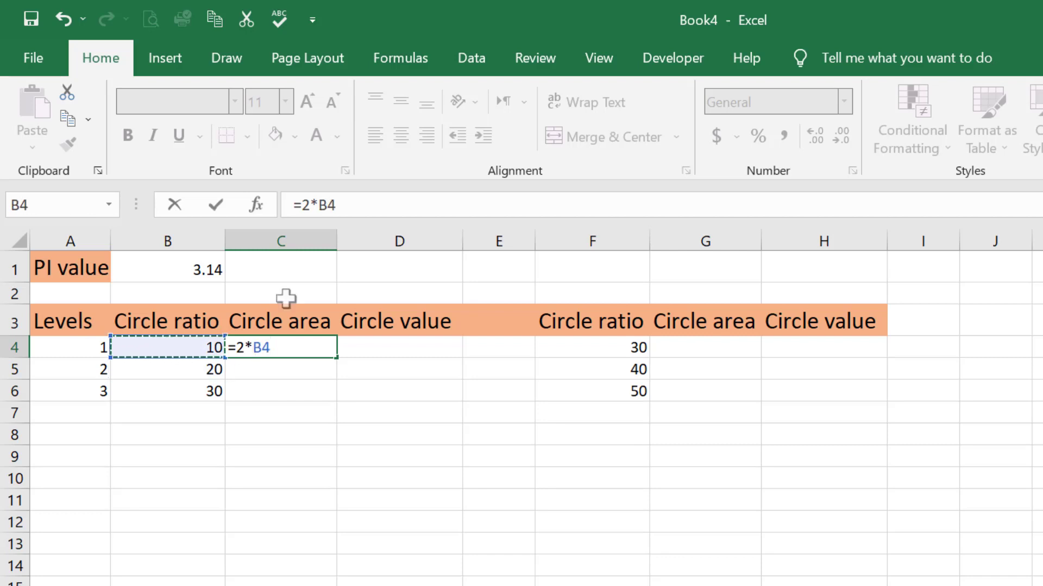
text(*)
click(242, 345)
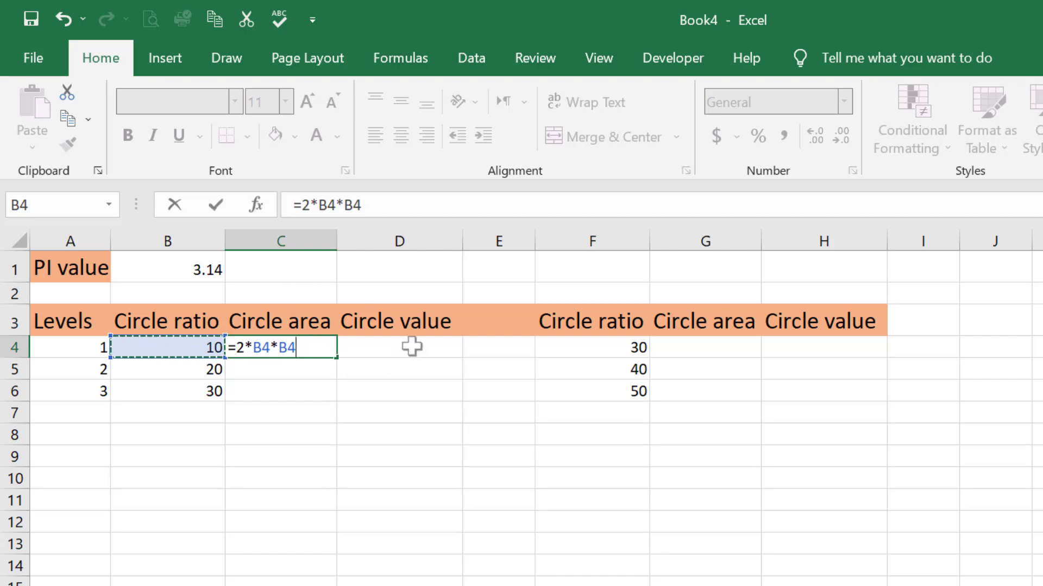
text(*)
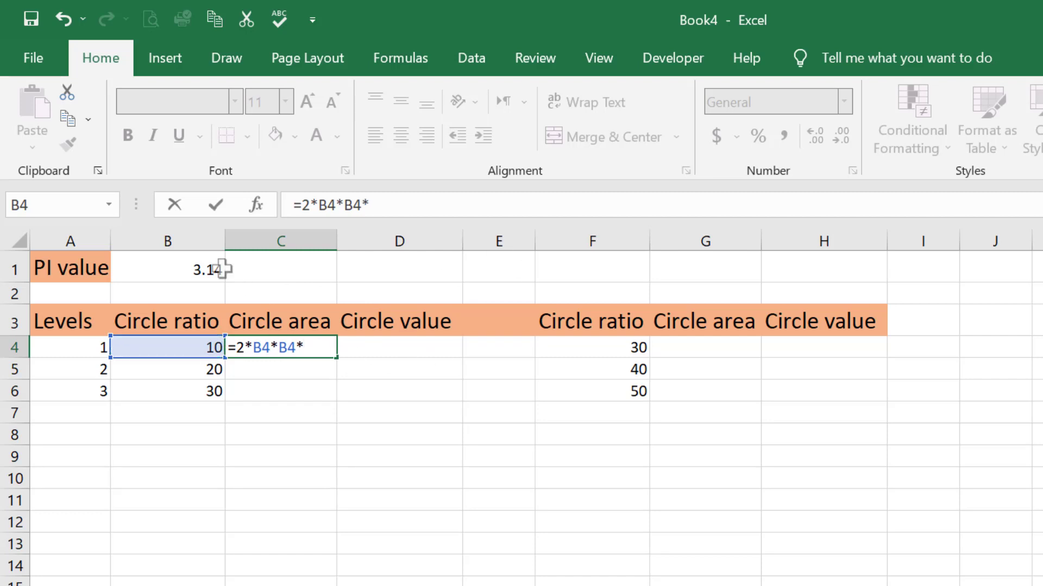
click(192, 267)
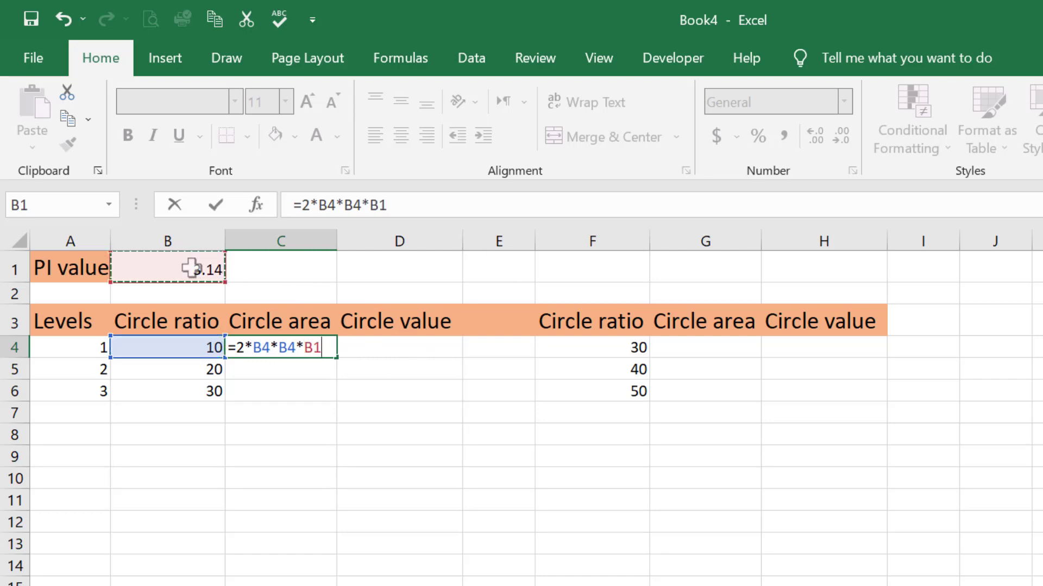
key(Return)
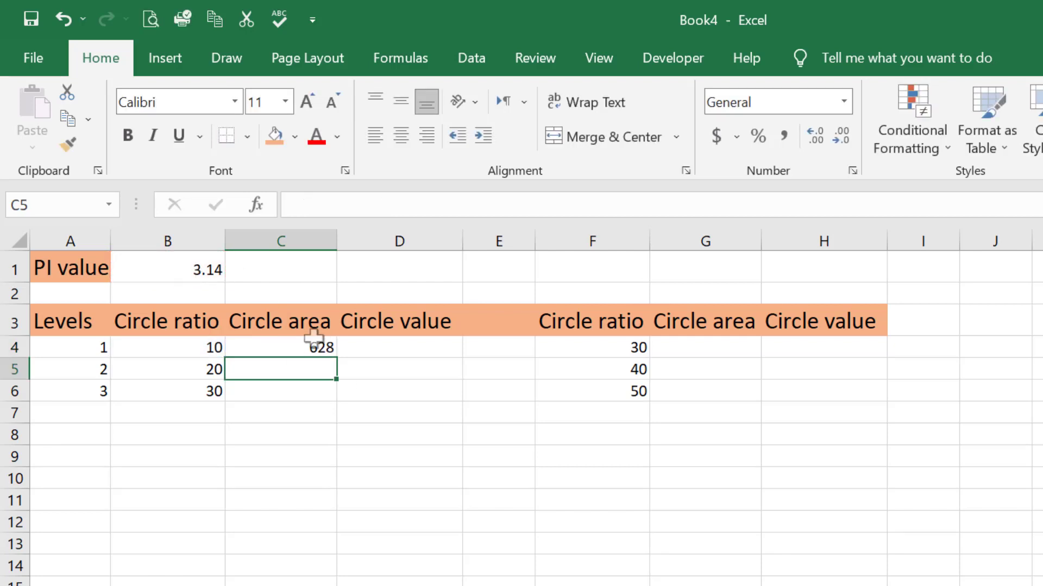
Step: Fill the C4 formula down through C6 and check the cell references in C5's copied formula
click(323, 343)
drag(343, 358, 335, 410)
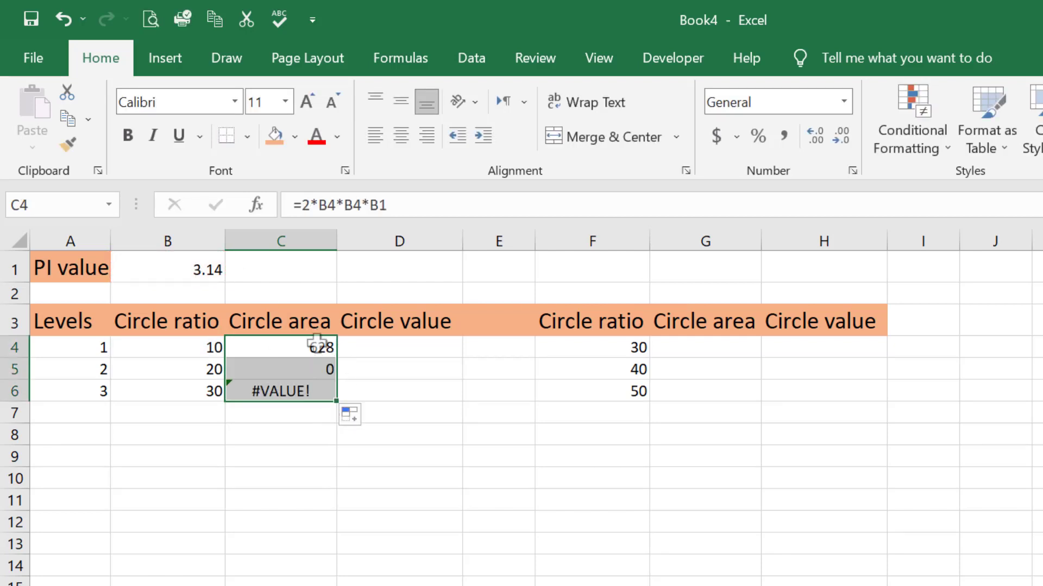
click(312, 371)
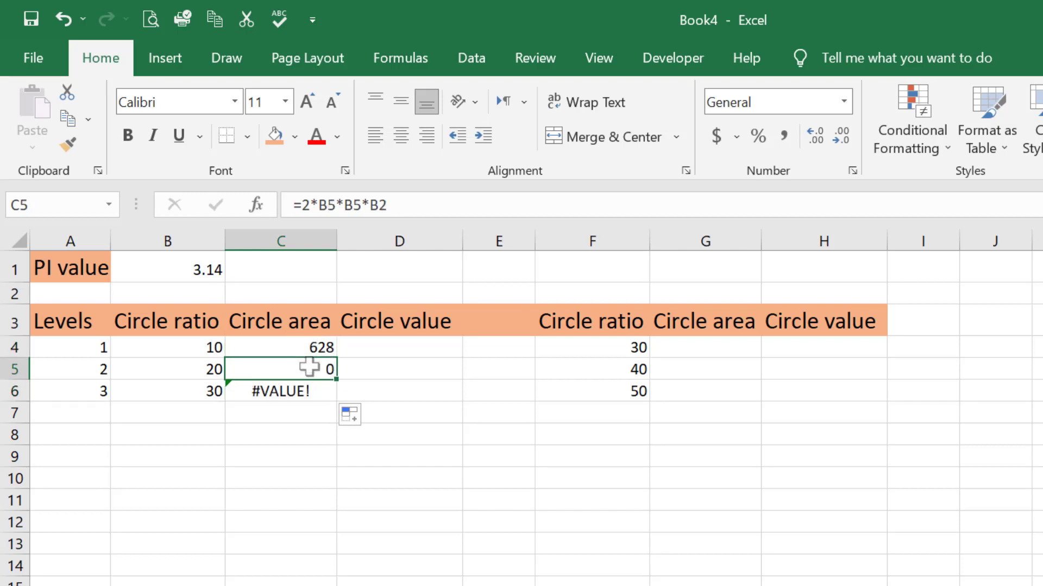
double_click(312, 370)
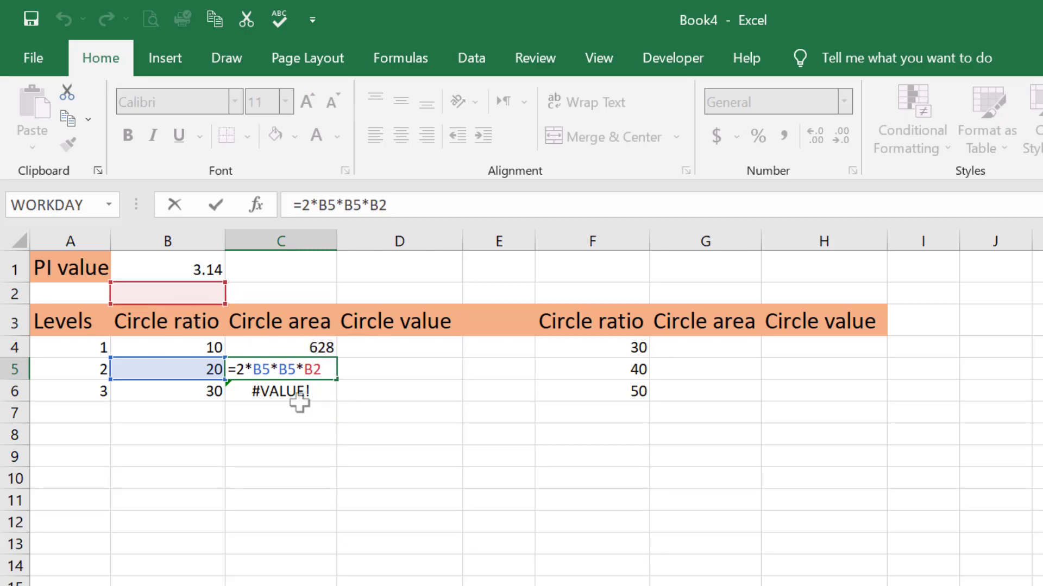
key(ctrl+Return)
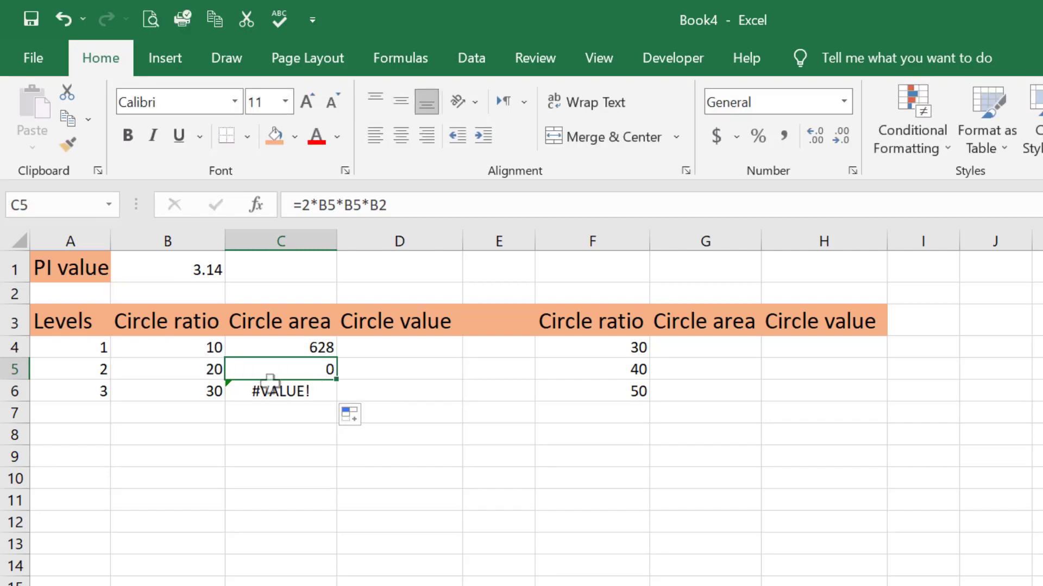
Step: Inspect which cells the copied formula in C6 refers to, then leave the cell
click(293, 389)
double_click(282, 390)
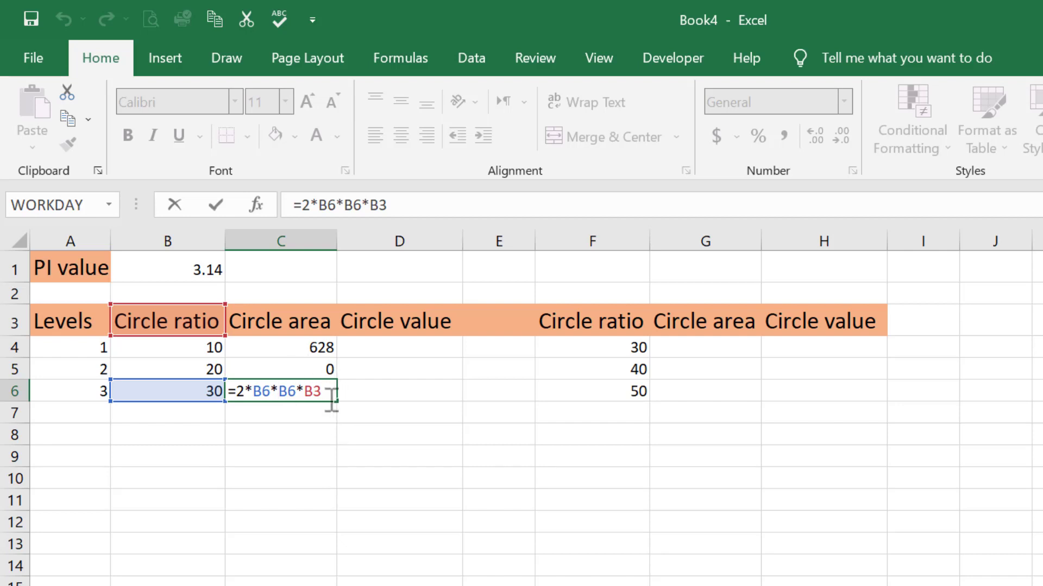
click(405, 375)
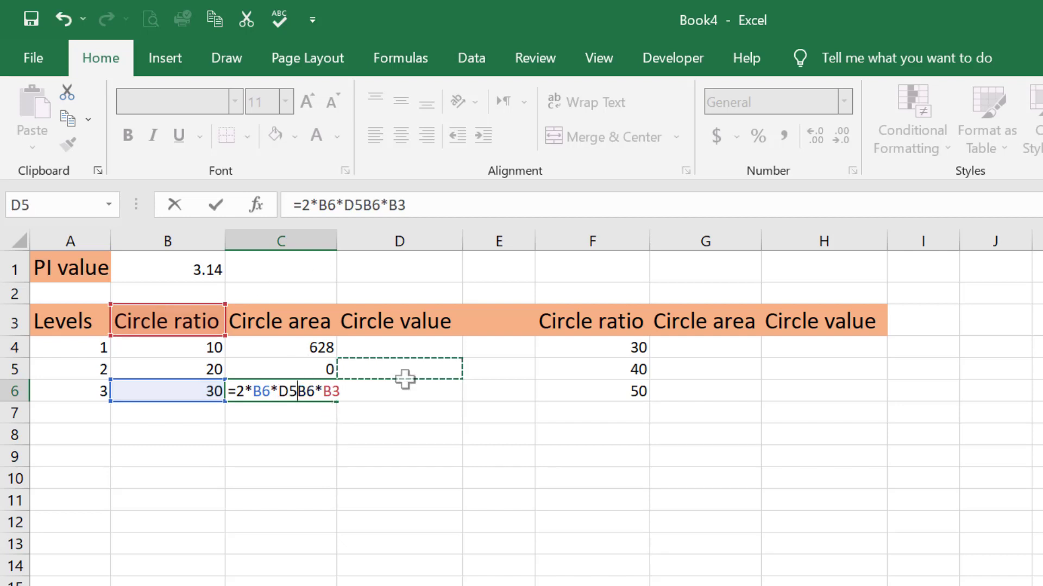
click(398, 407)
key(ctrl+Return)
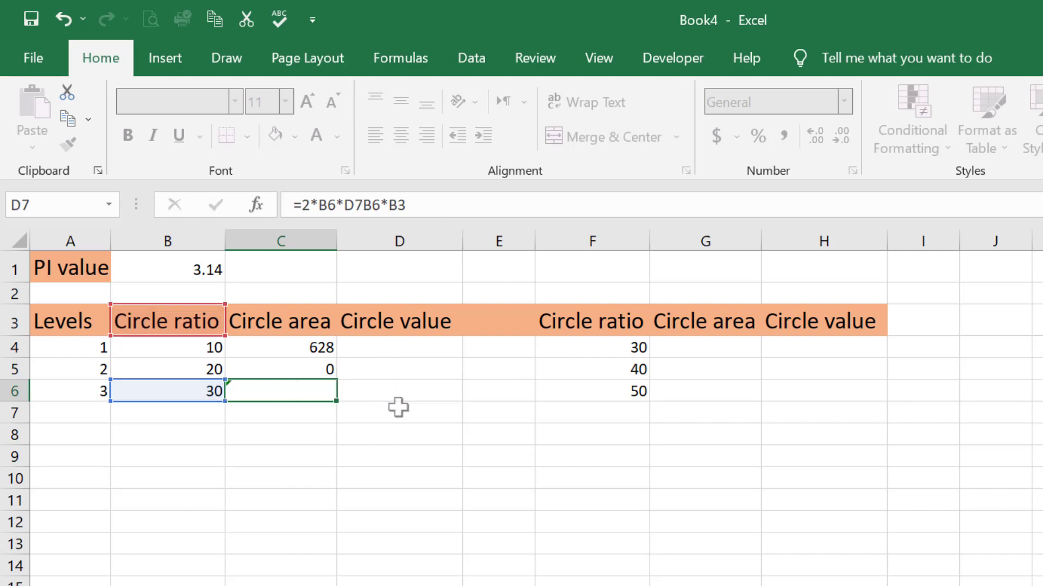
Step: Lock the row of the PI reference in C4's formula, accepting the suggested correction to =2*B4*B4*B$1
click(305, 346)
double_click(305, 346)
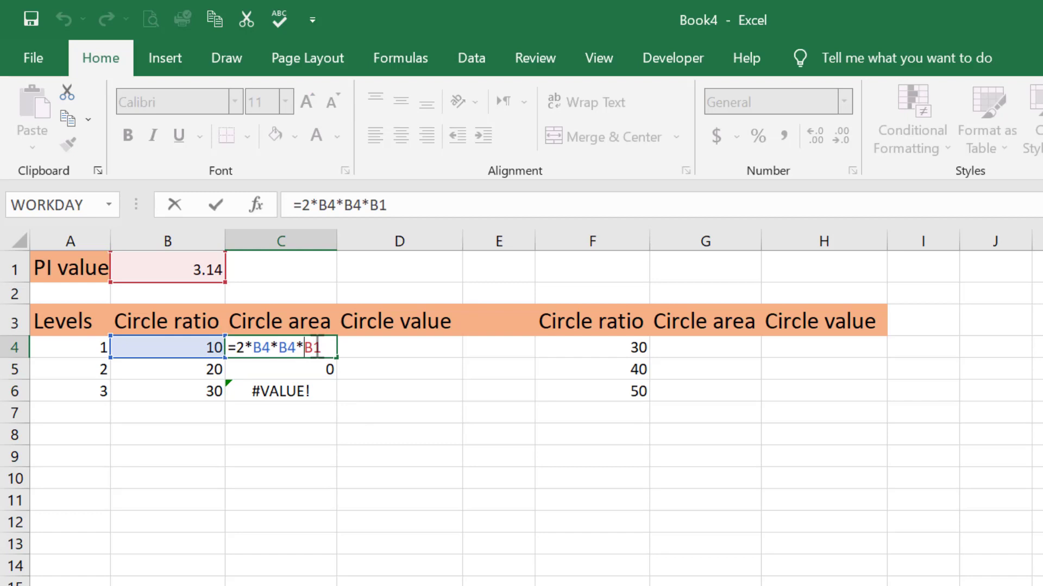
drag(308, 350, 314, 351)
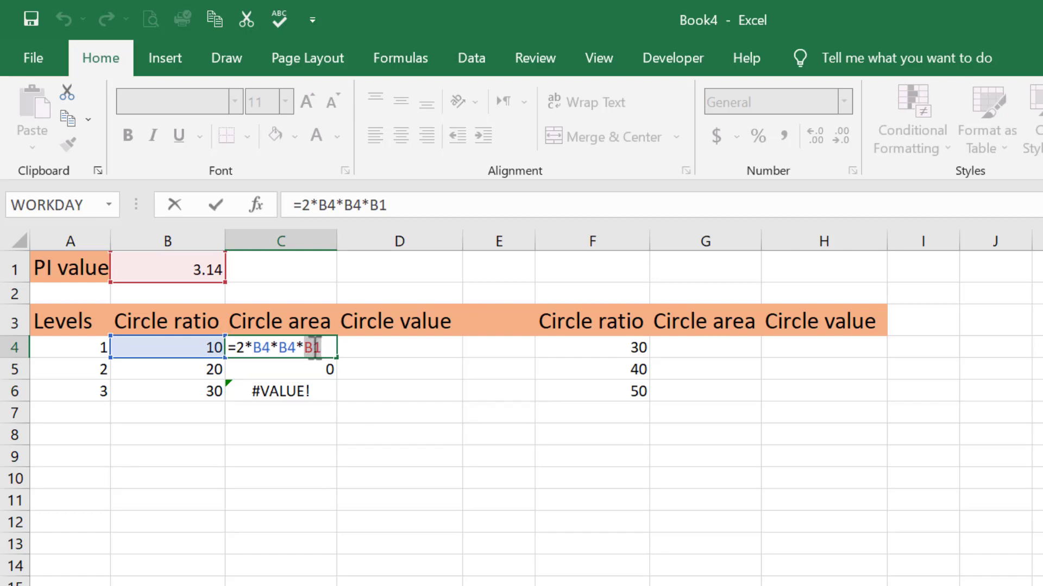
click(314, 349)
text($1$)
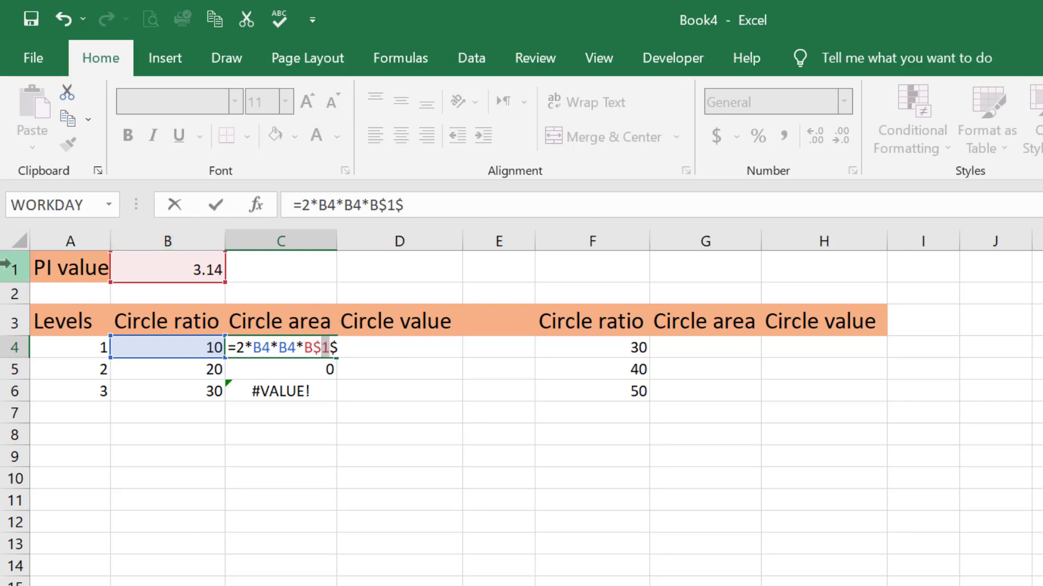
key(Return)
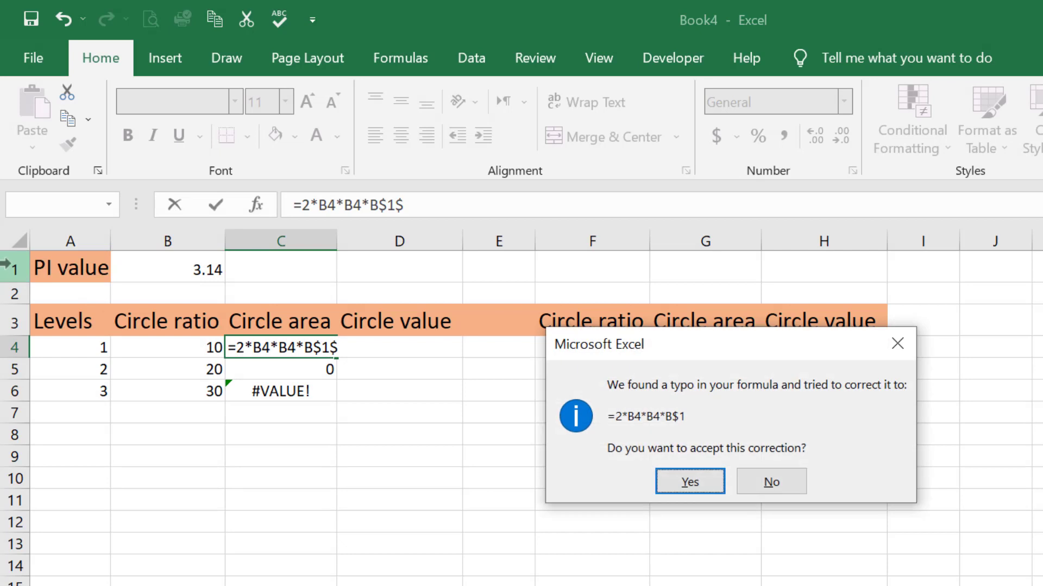
click(690, 482)
Step: Lock the column of the PI reference as well, so that C4's formula reads =2*B4*B4*$B$1
double_click(323, 347)
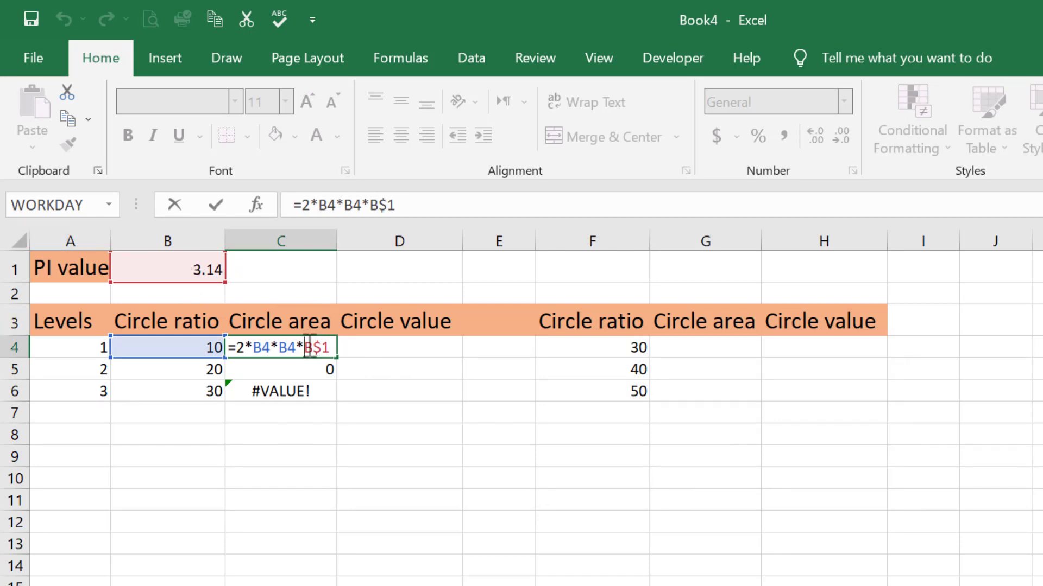
text($)
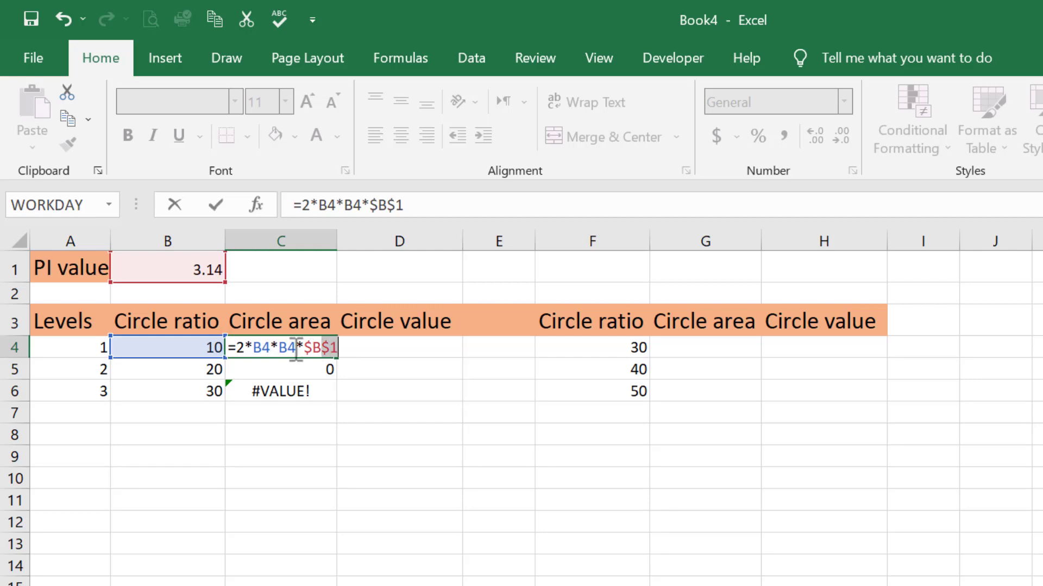
drag(239, 346, 298, 348)
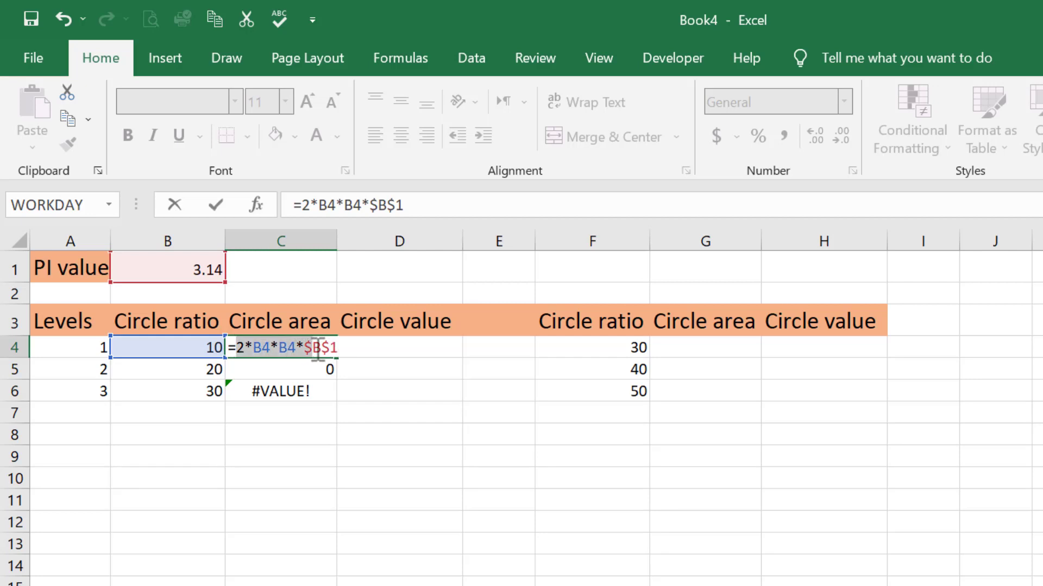
key(Return)
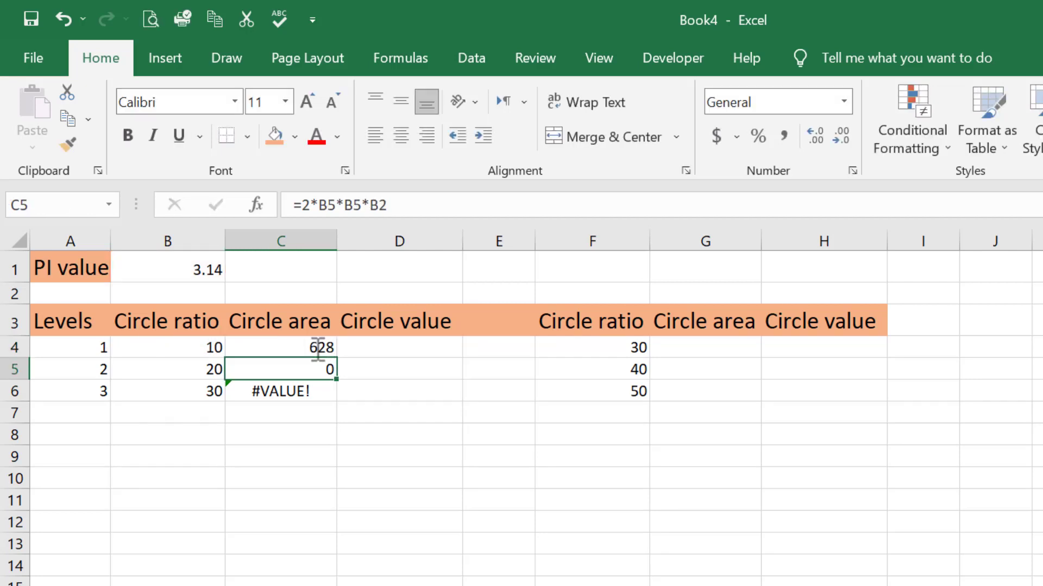
Step: Fill the corrected C4 formula down through C6 and check the absolute PI reference in C5's formula
click(293, 352)
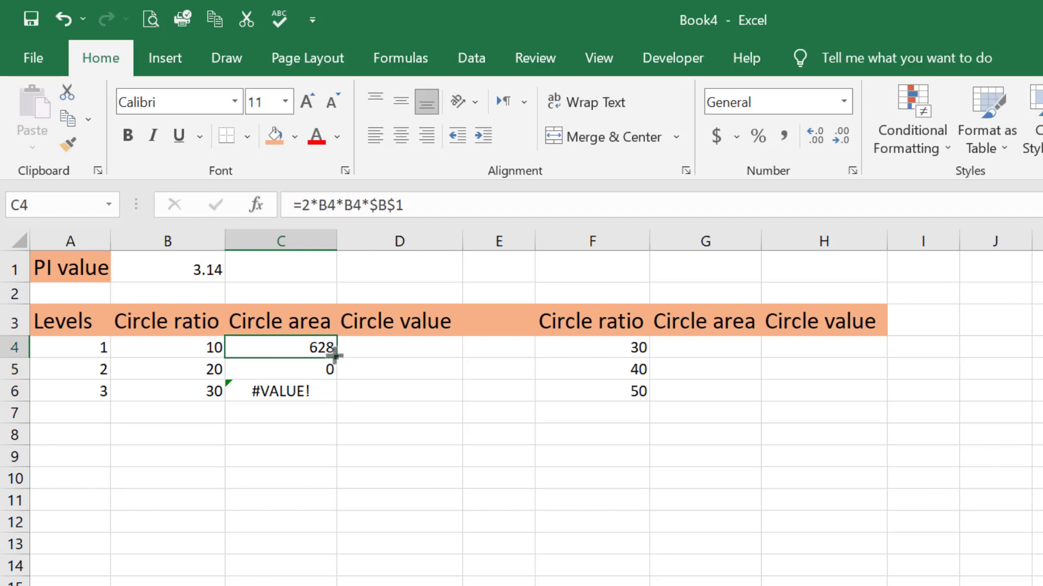
drag(334, 356, 331, 408)
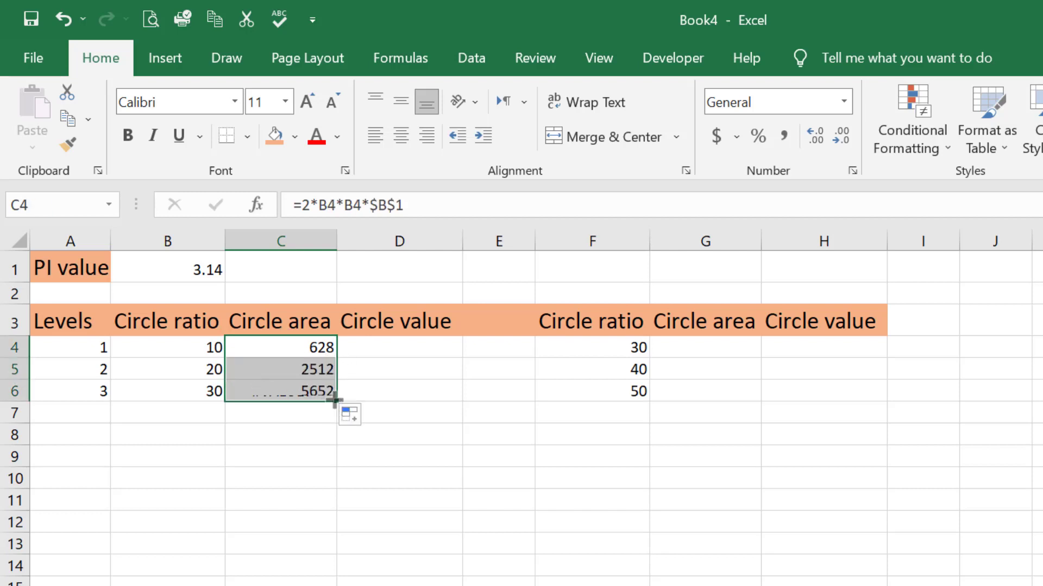
double_click(323, 370)
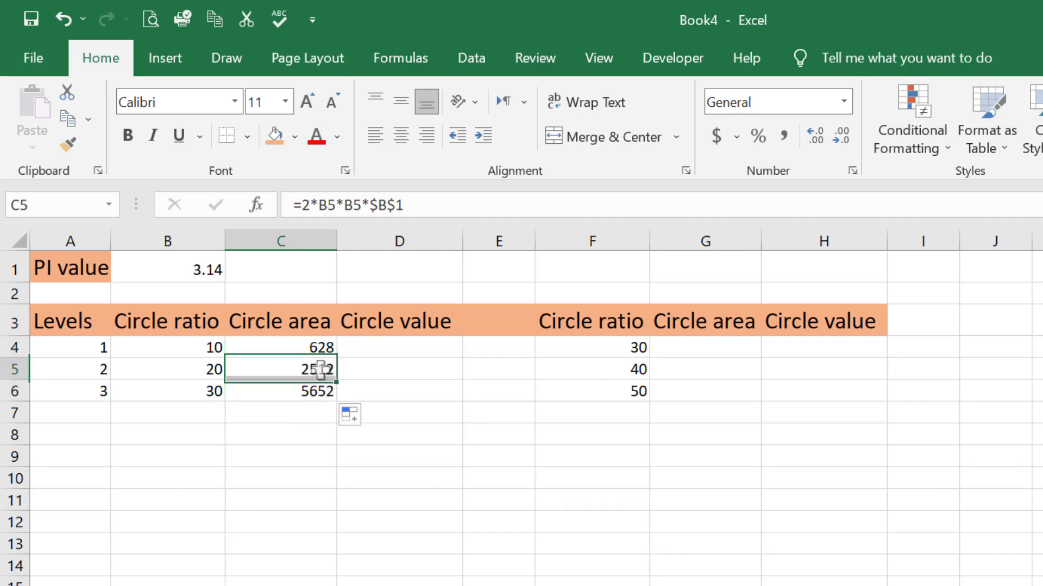
drag(305, 371, 337, 371)
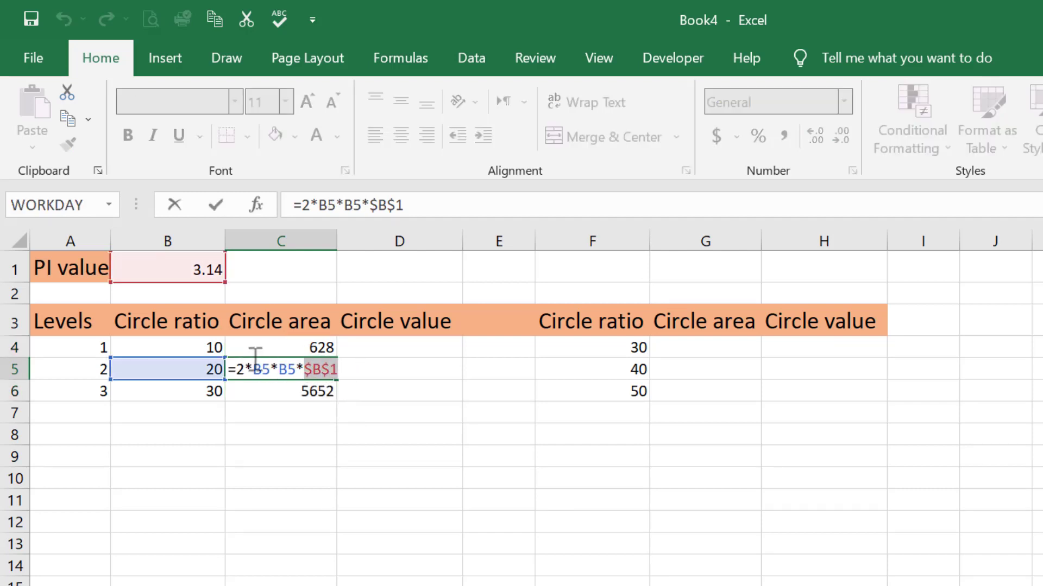
click(326, 371)
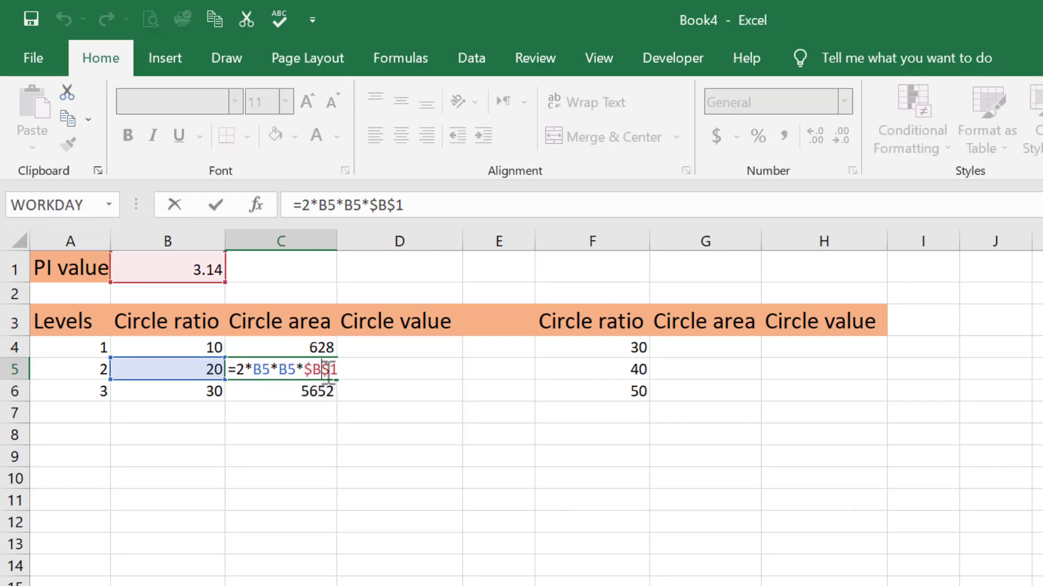
drag(305, 370, 328, 371)
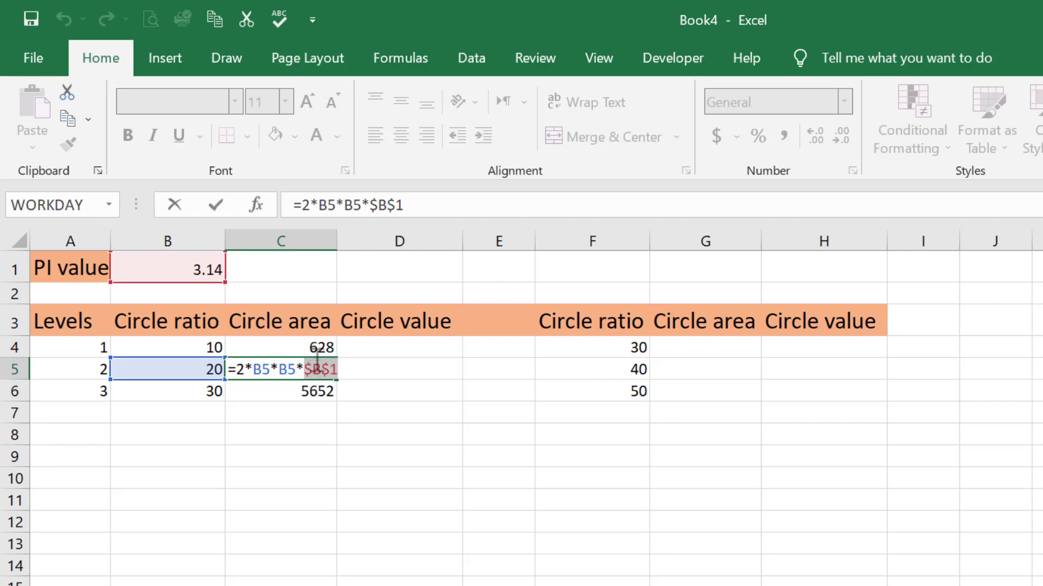
key(Return)
Step: Copy the circle area formula from C4 into G4, the first row of the second Circle area column
click(318, 351)
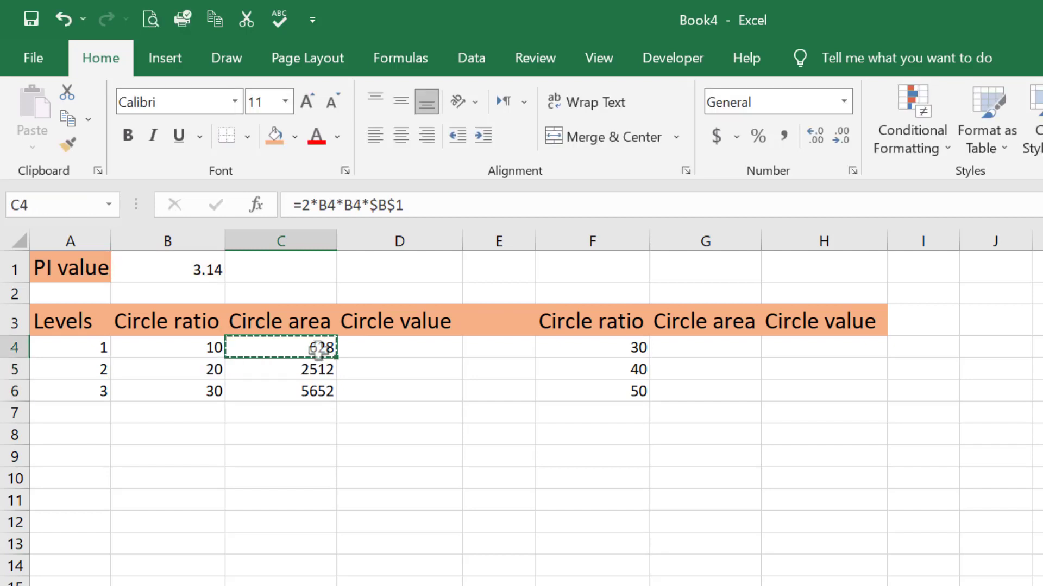
click(675, 348)
key(ctrl+v)
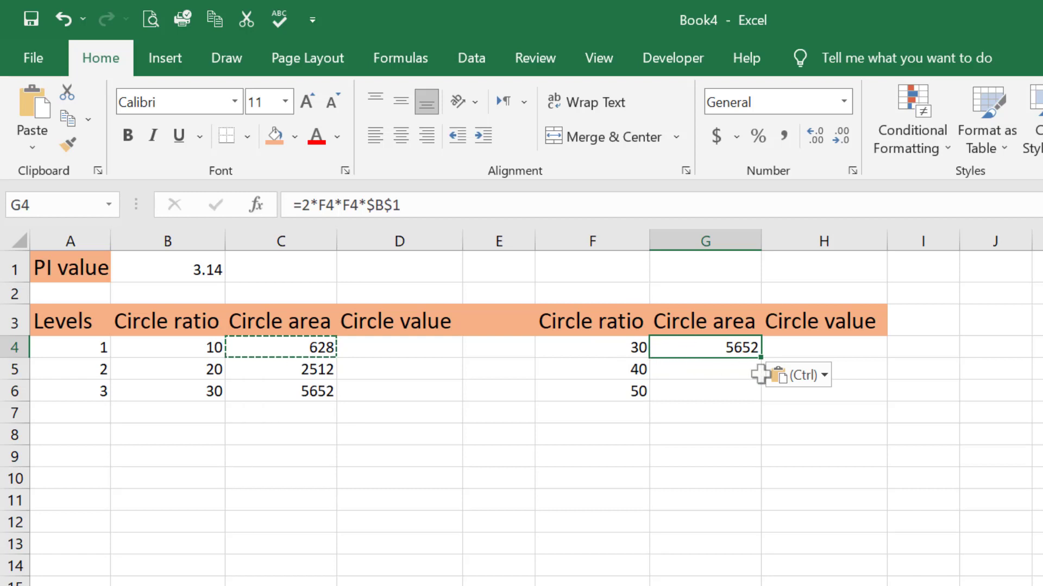
Step: Fill the Circle area formula from G4 down through G6 and check the absolute PI reference in G5's formula
click(713, 321)
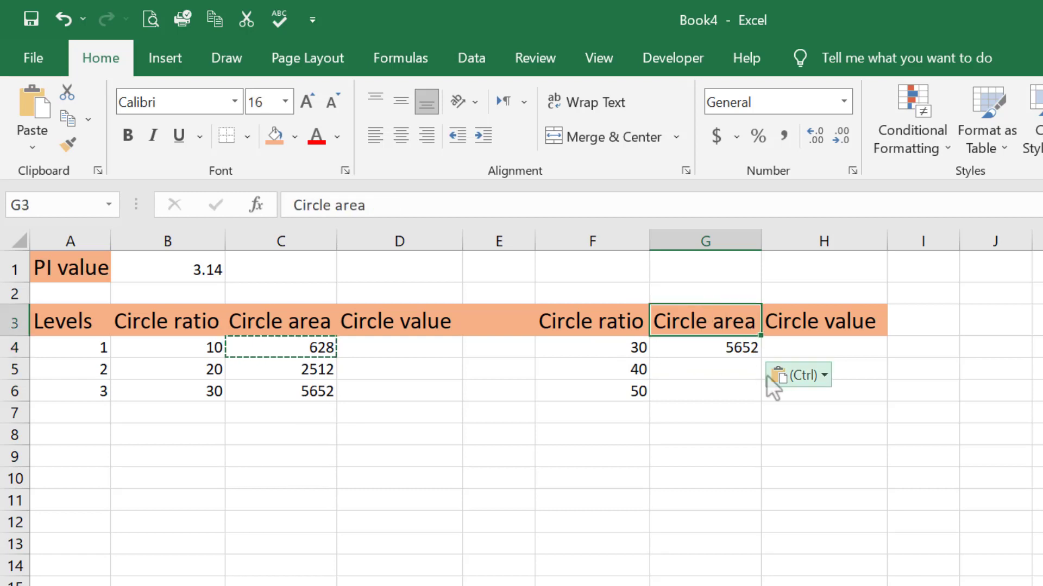
click(725, 343)
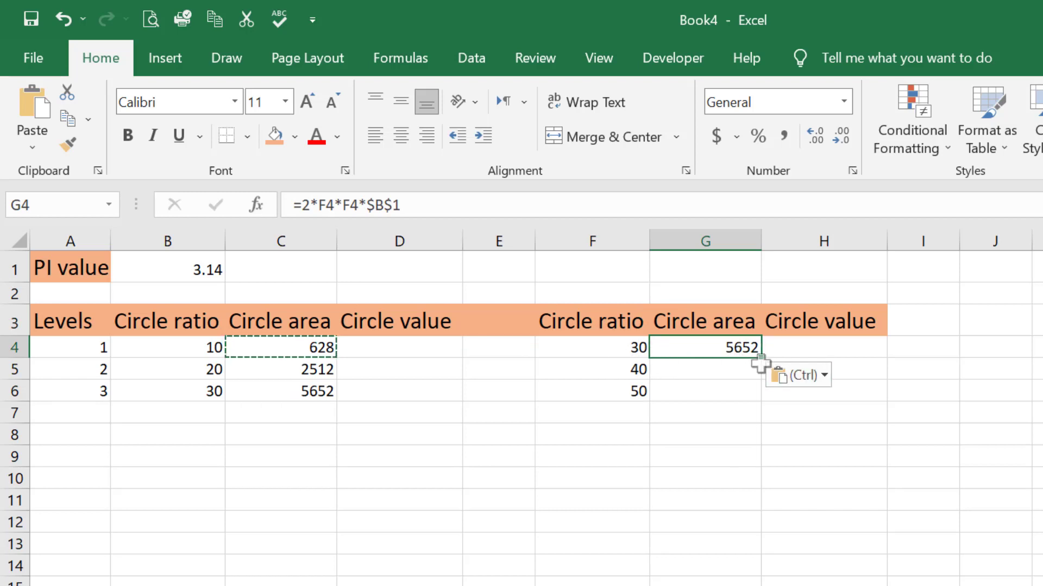
drag(760, 357, 763, 399)
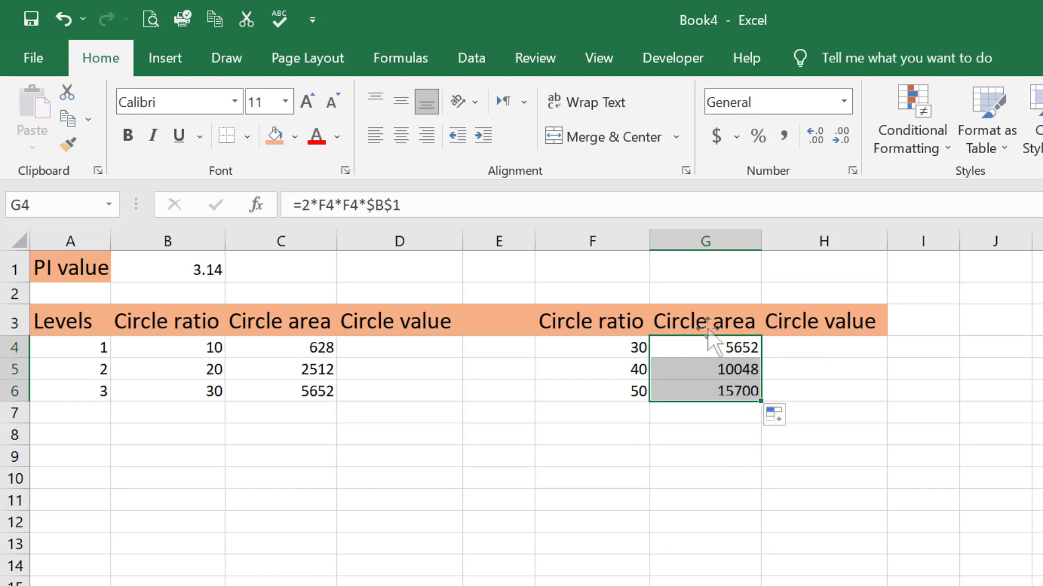
double_click(679, 372)
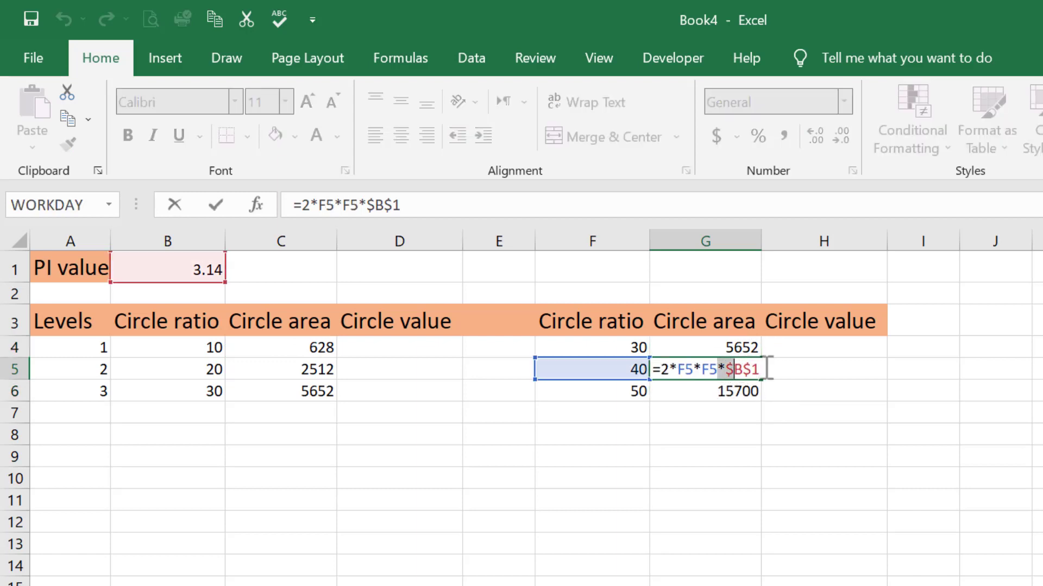
drag(767, 368, 770, 365)
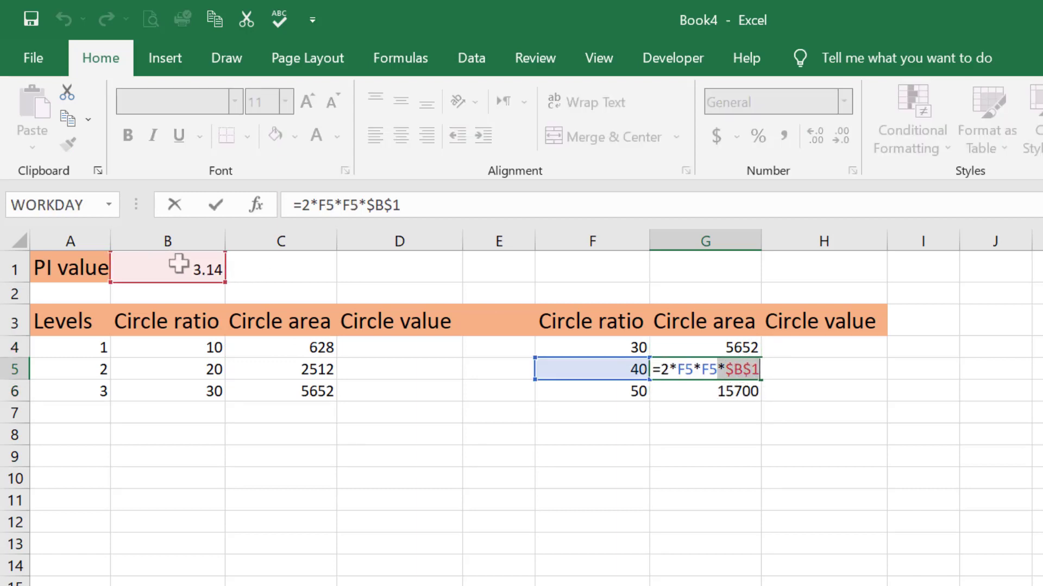
key(Return)
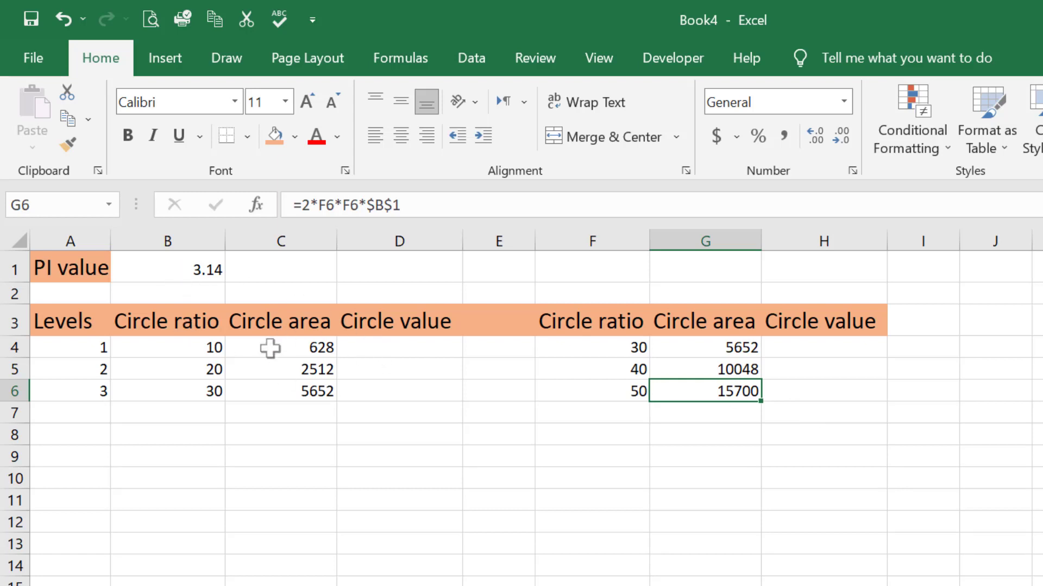
Step: Enter the formula =A4*B4 in D4, the first row of the first Circle value column
drag(66, 343, 349, 349)
click(414, 305)
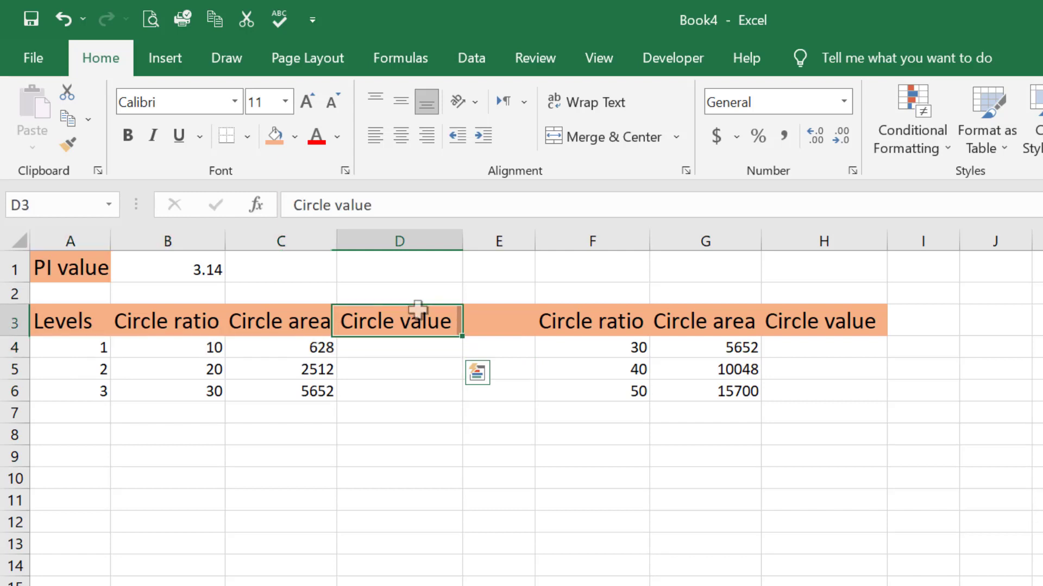
click(400, 346)
text(=)
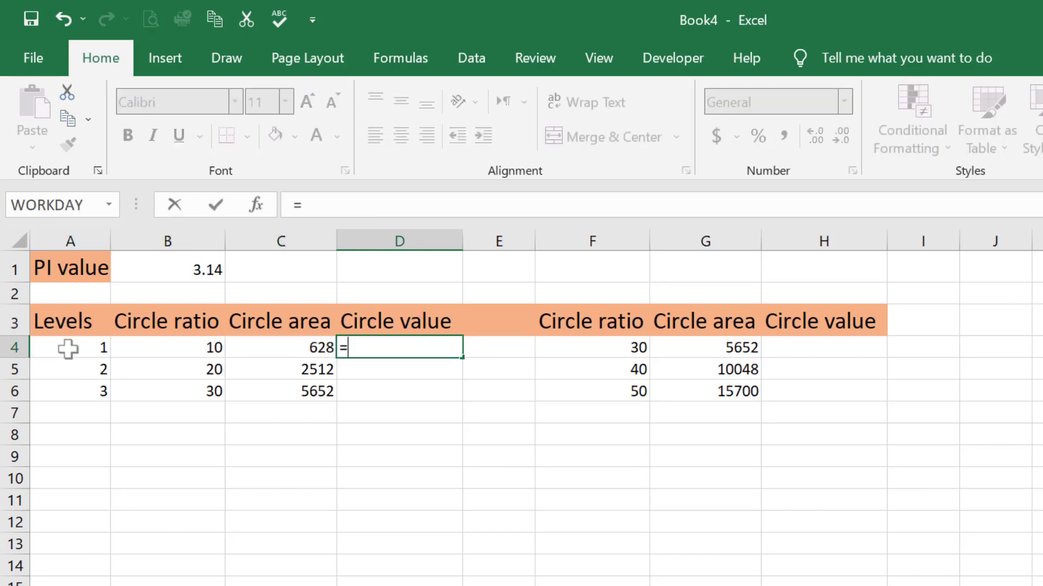
click(204, 345)
click(89, 346)
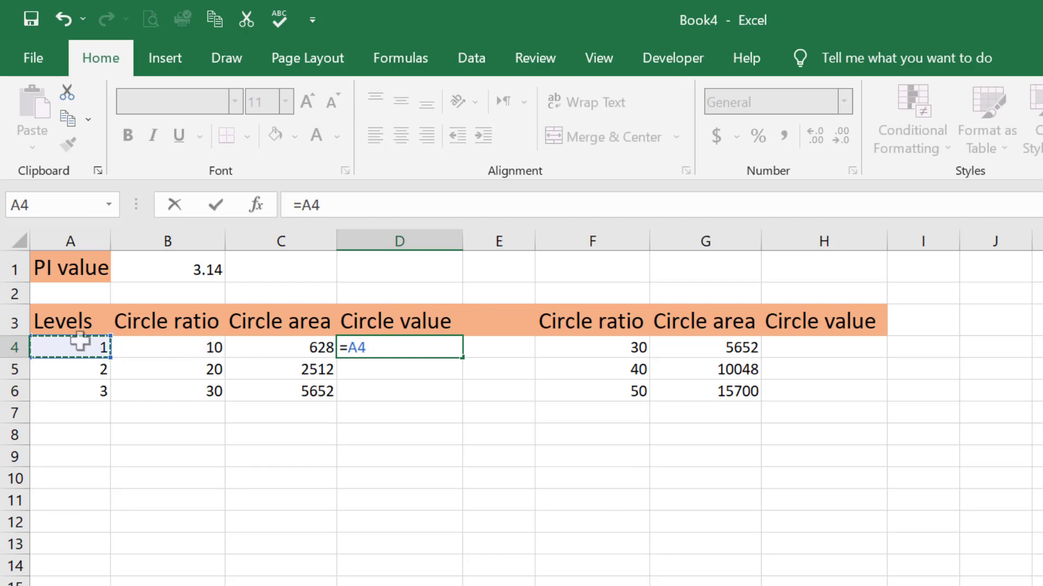
click(393, 350)
text(*)
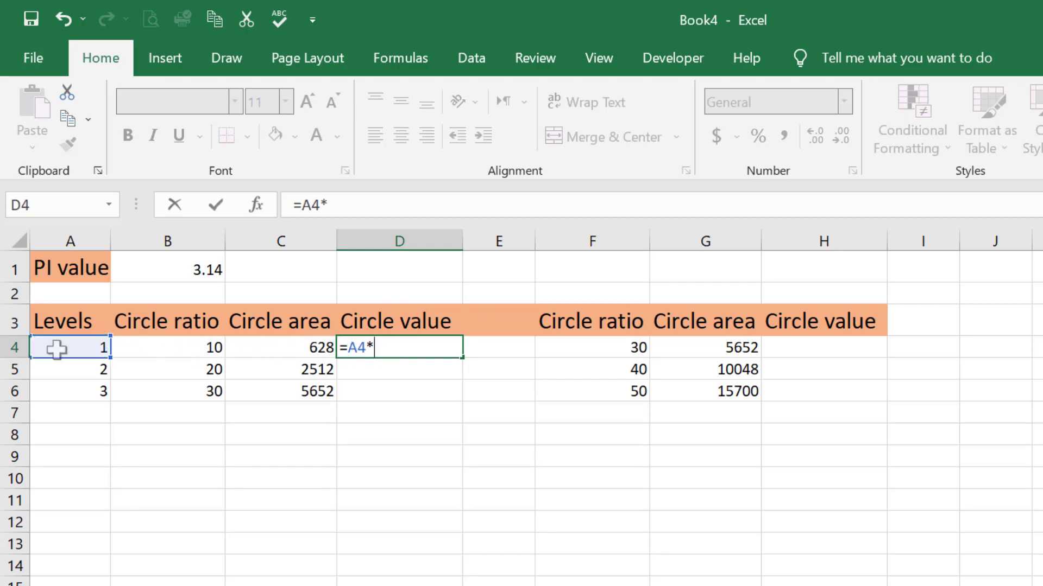
click(55, 346)
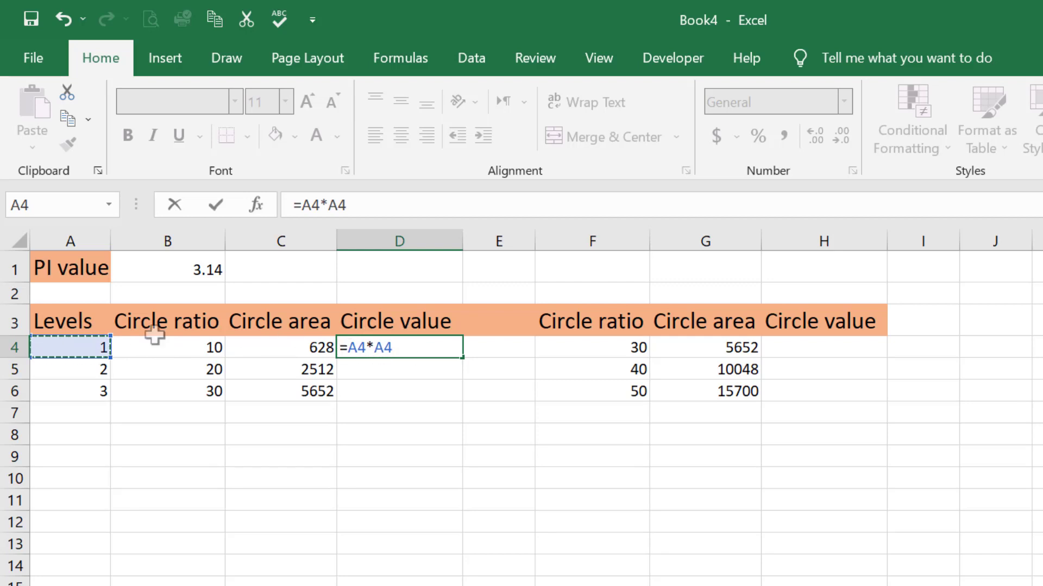
click(201, 344)
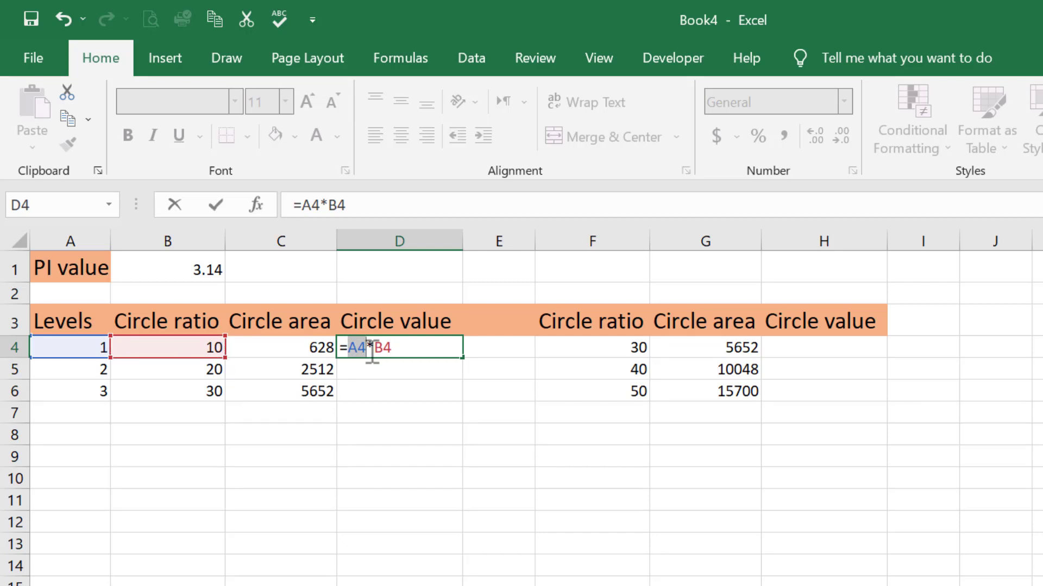
click(416, 351)
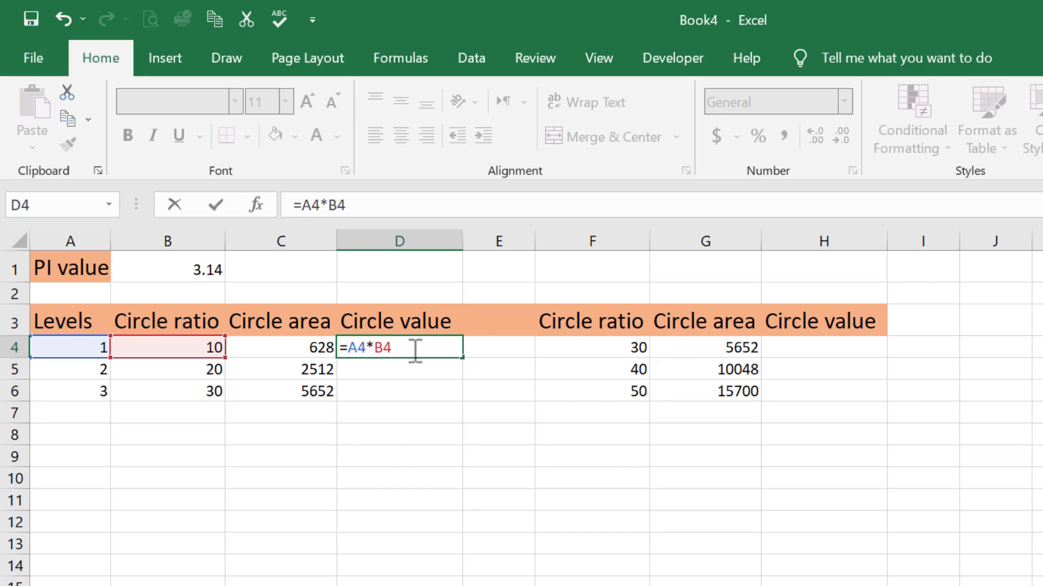
key(Return)
Step: Review the references in D4's formula and fill it down through D6
click(448, 348)
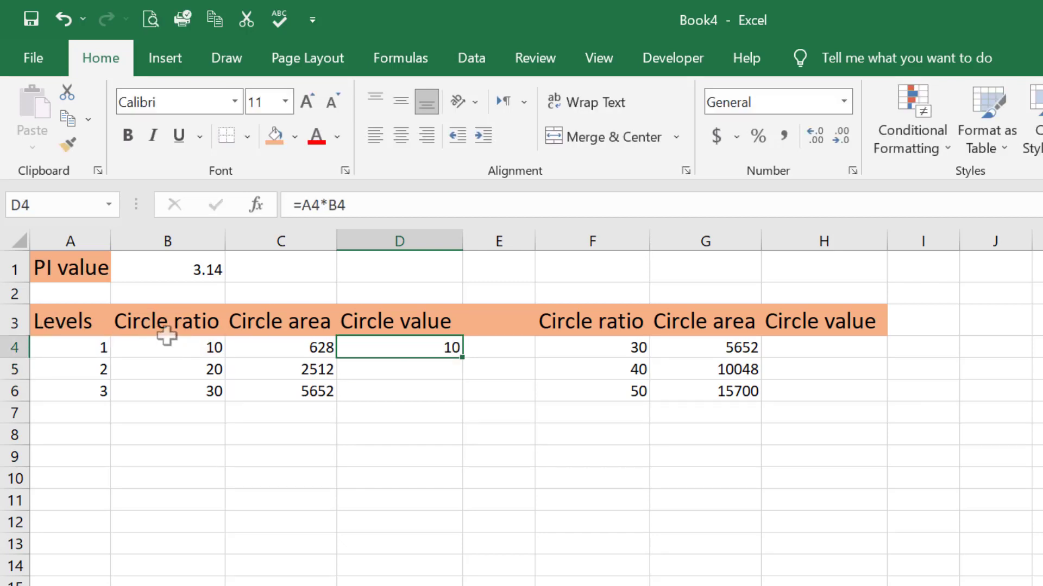
double_click(384, 350)
drag(352, 348, 392, 348)
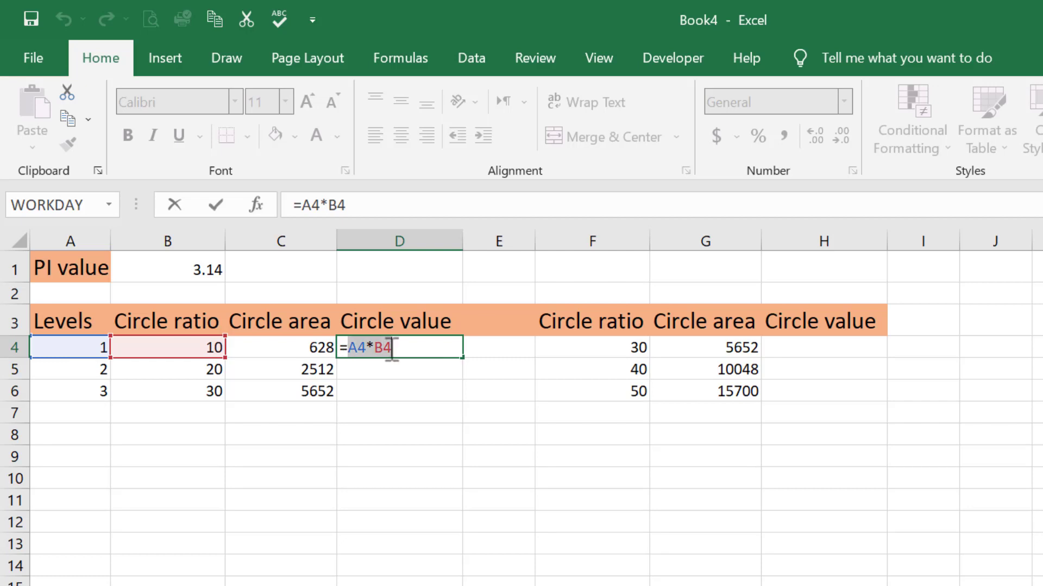
click(455, 344)
key(Return)
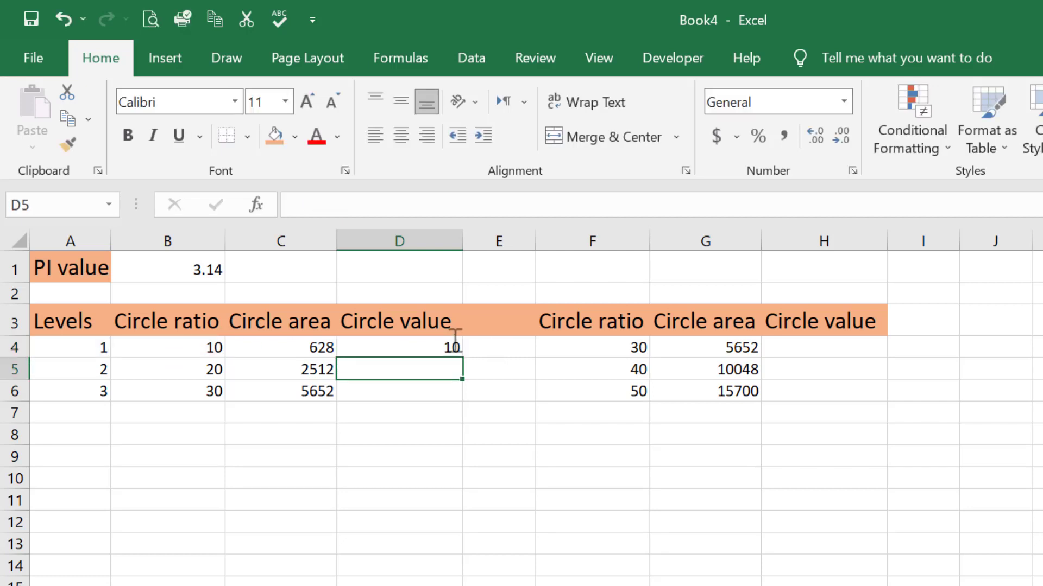
click(456, 349)
drag(462, 358, 457, 396)
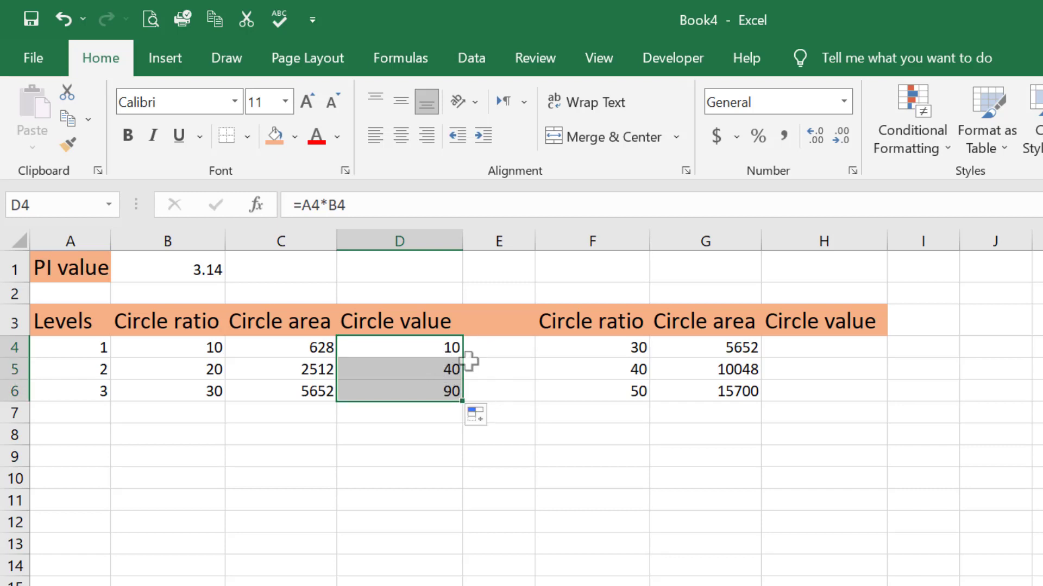
Step: Copy the Circle value formulas from D4:D6 into H4:H6 and inspect the references in H4's formula
key(ctrl+c)
click(794, 345)
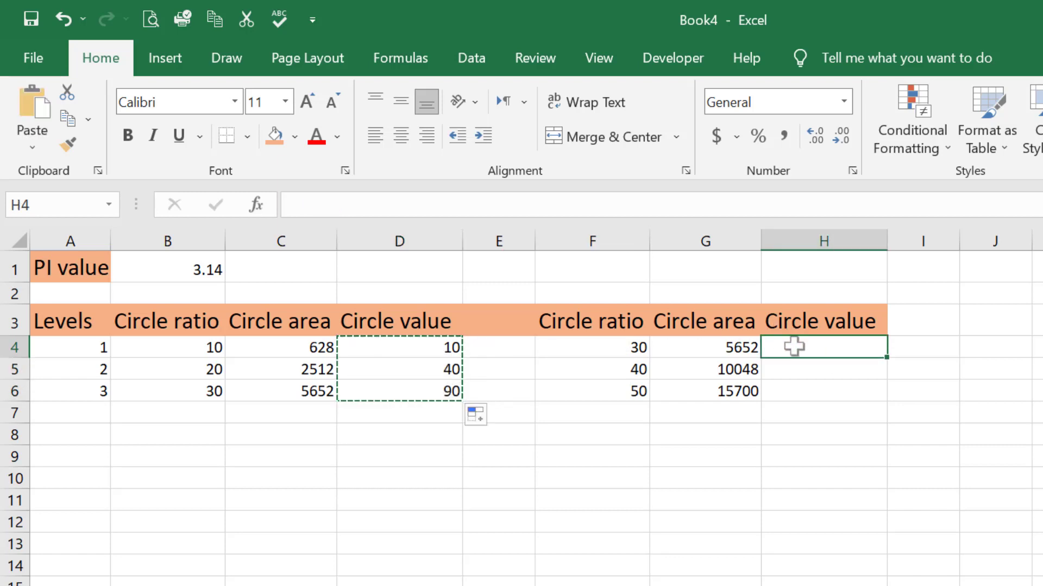
key(ctrl+v)
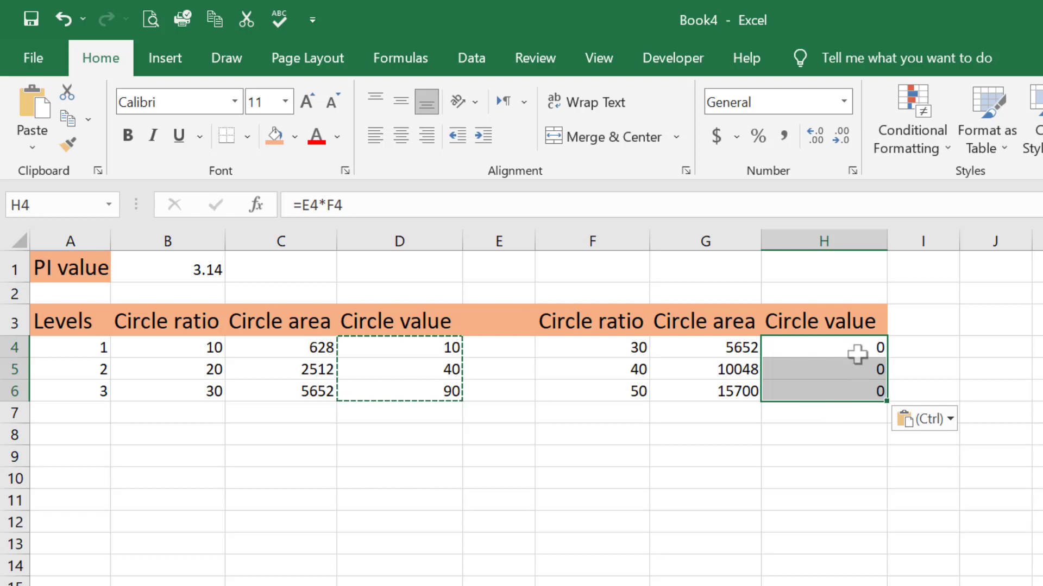
double_click(856, 346)
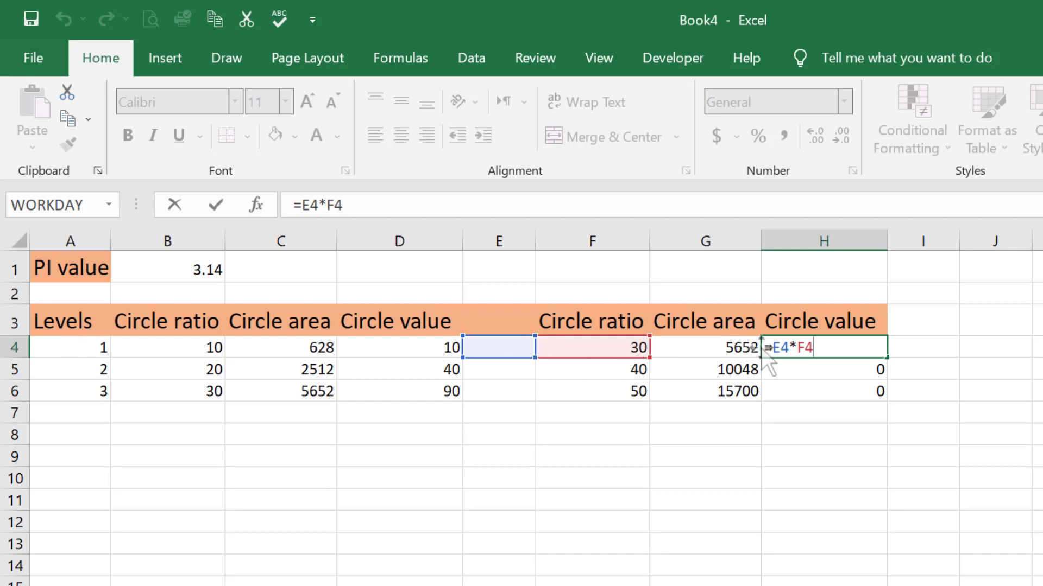
key(Return)
Step: Lock only the column of the Levels reference in D4, making the formula =$A4*B4, and fill it down through D6
double_click(404, 352)
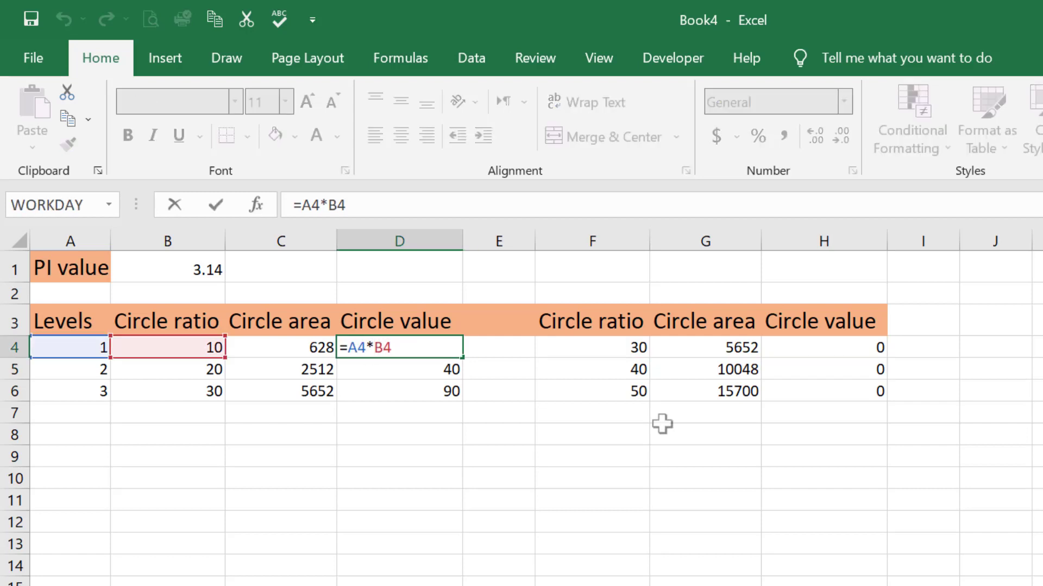
key(Left)
key(Left)
text($)
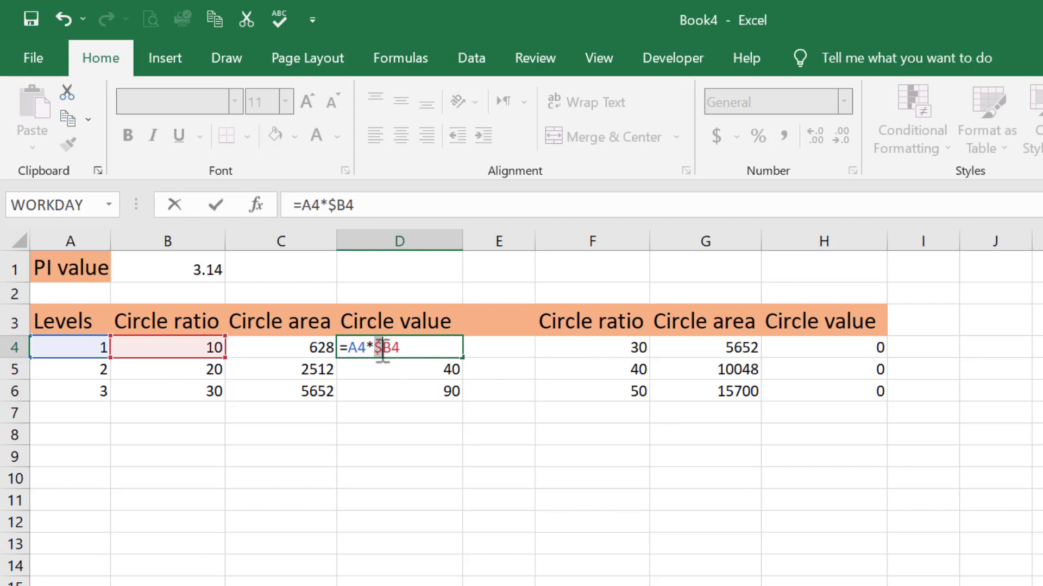
key(BackSpace)
key(Left)
key(Left)
key(Left)
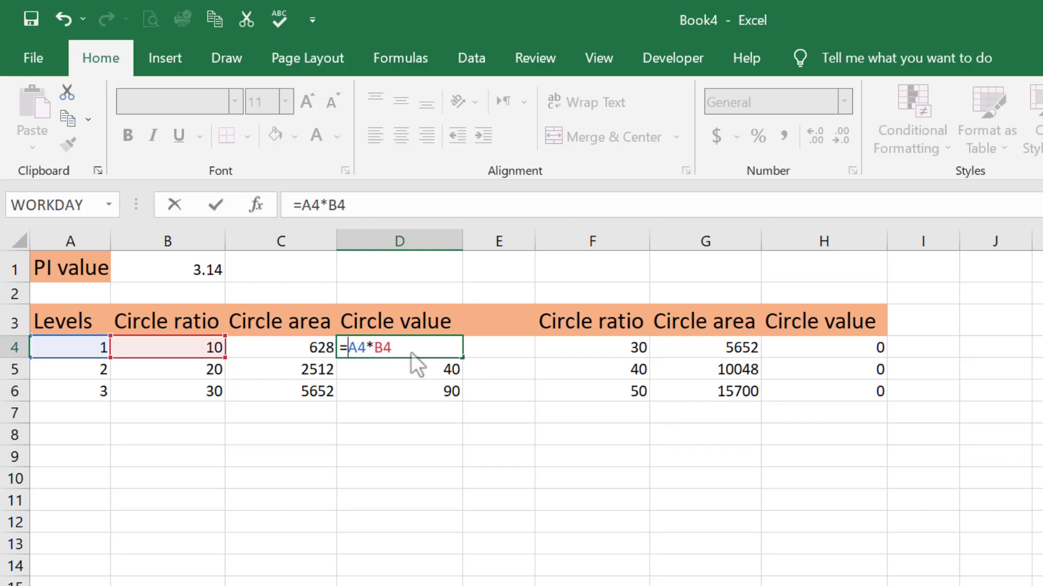
text($)
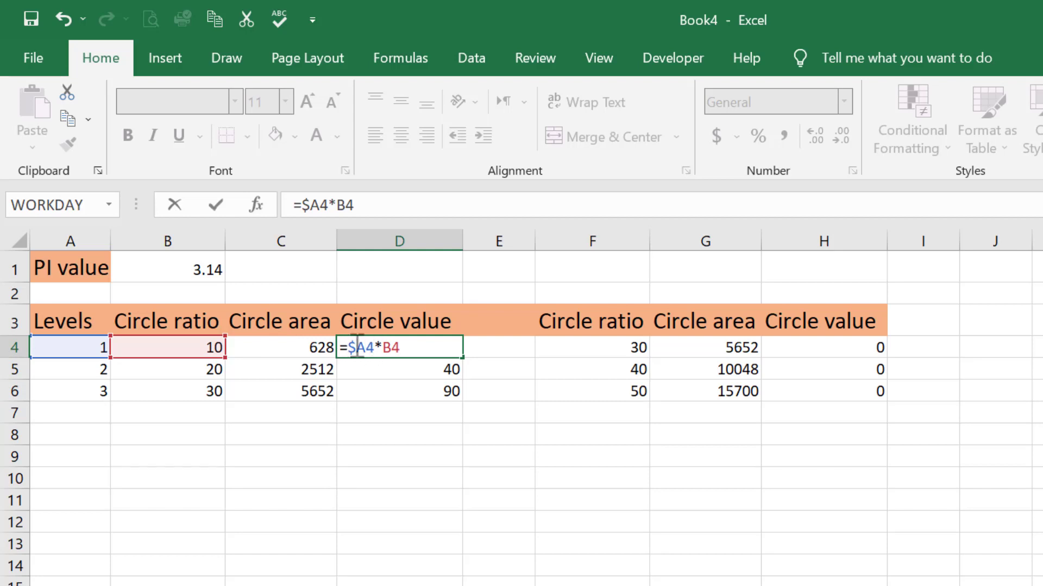
key(Return)
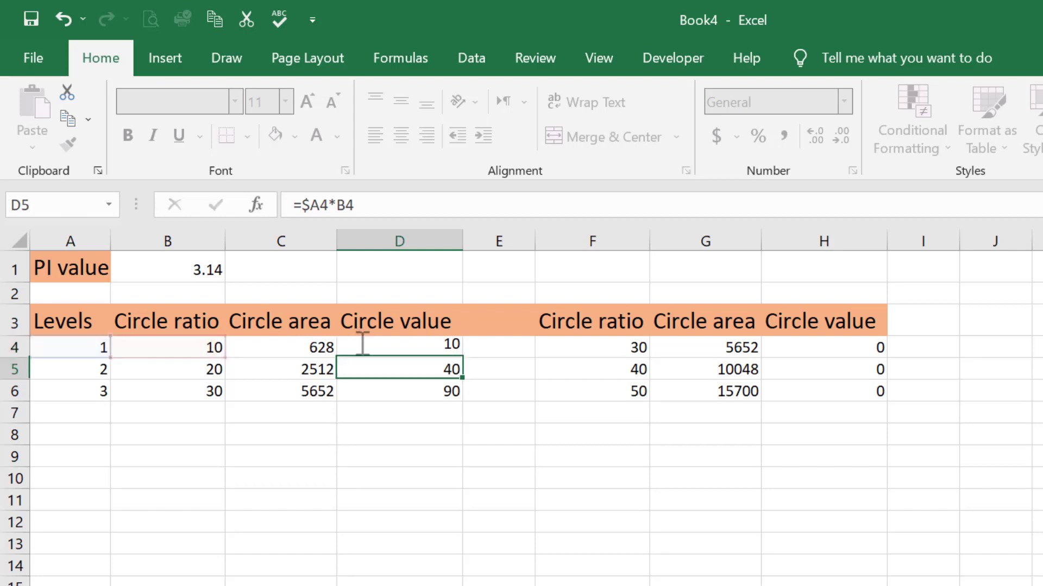
click(457, 352)
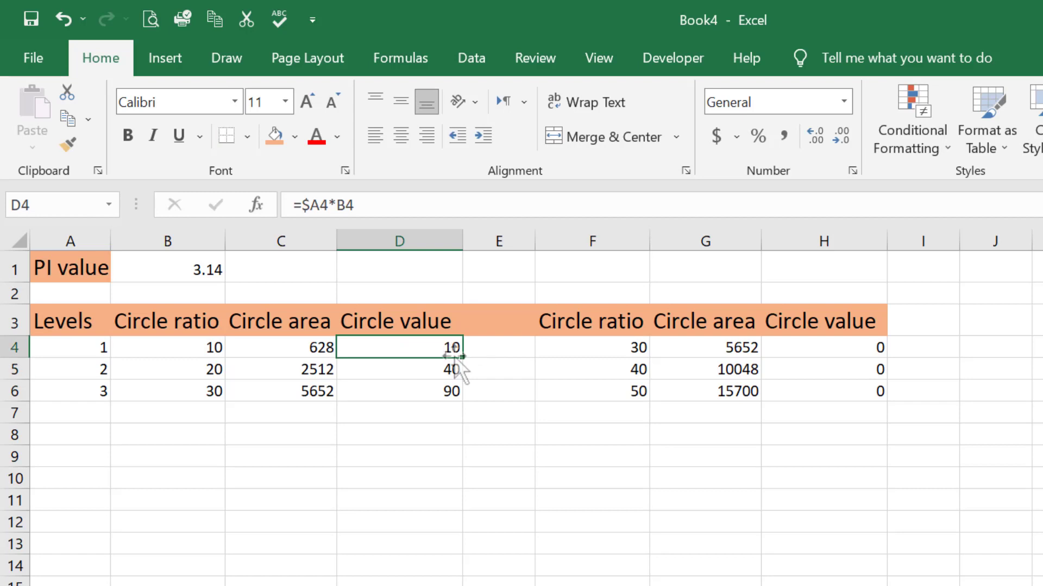
drag(461, 359, 465, 392)
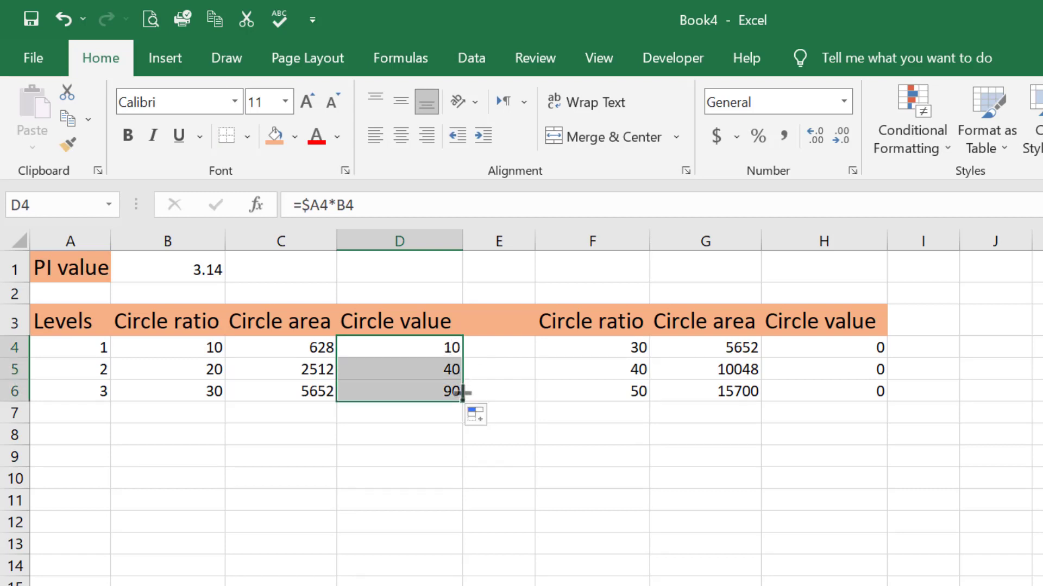
Step: Copy the corrected formulas from D4:D6 over H4:H6 in the second Circle value column and check H4's references
key(ctrl+c)
click(801, 348)
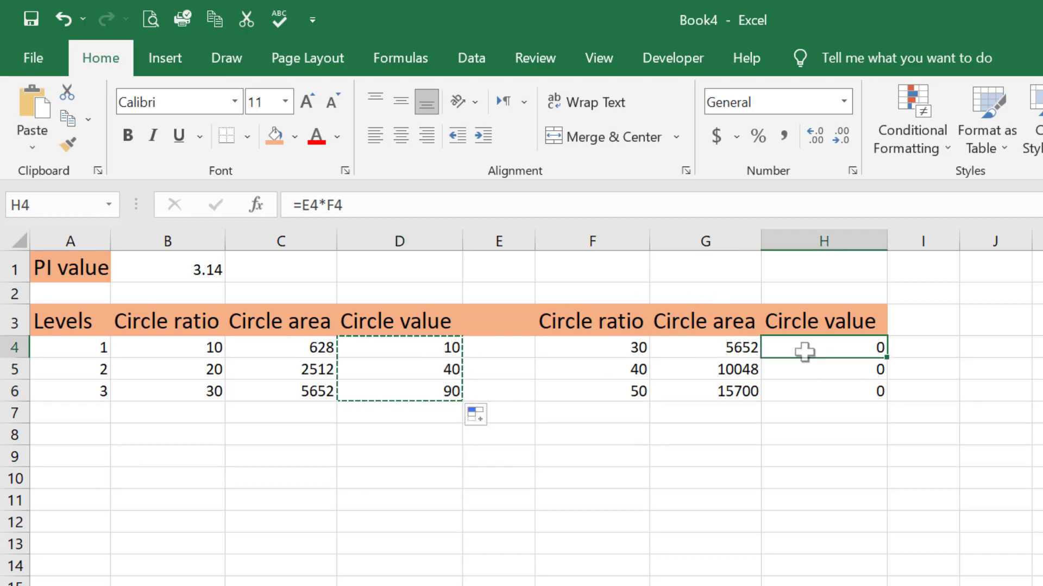
key(ctrl+v)
double_click(873, 346)
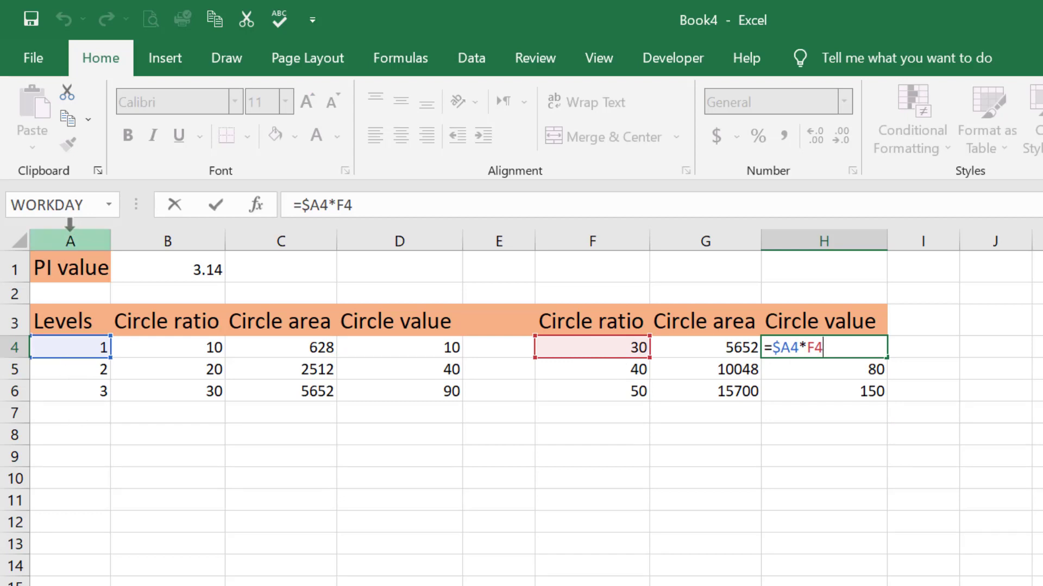
key(Return)
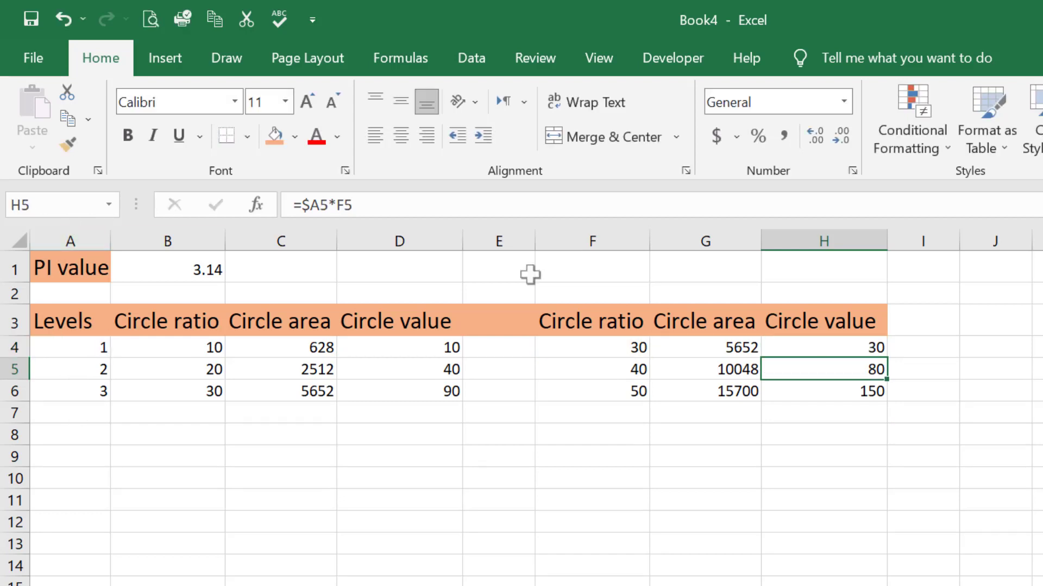